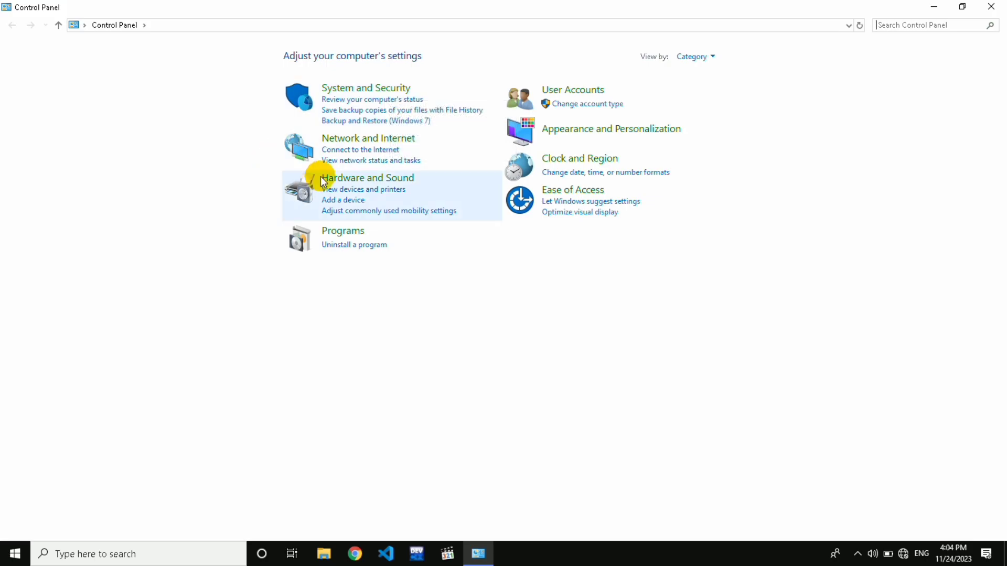
Step: Open Devices and Printers under Hardware and Sound, run a search for devices to add, and close the wizard
left_click(351, 178)
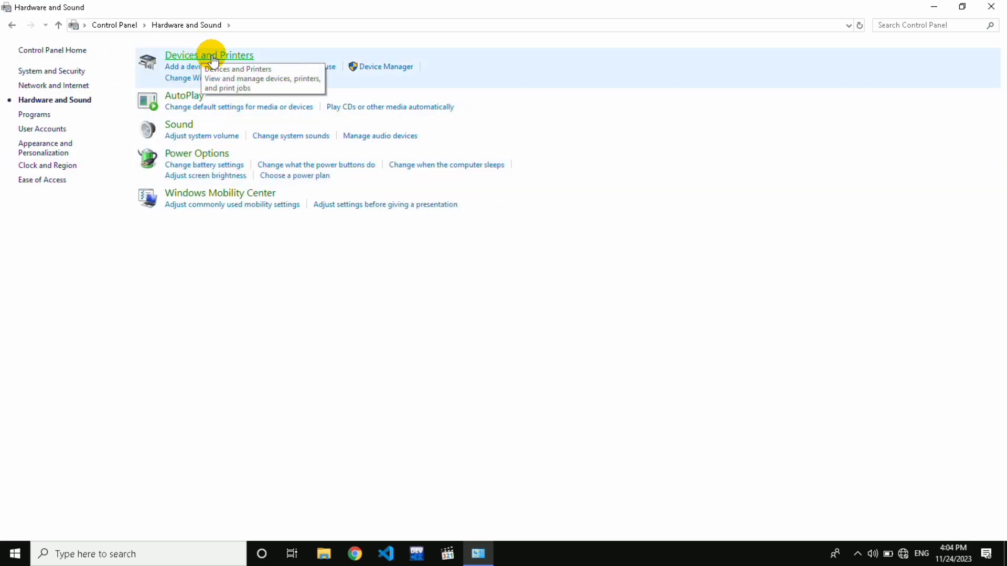
left_click(213, 58)
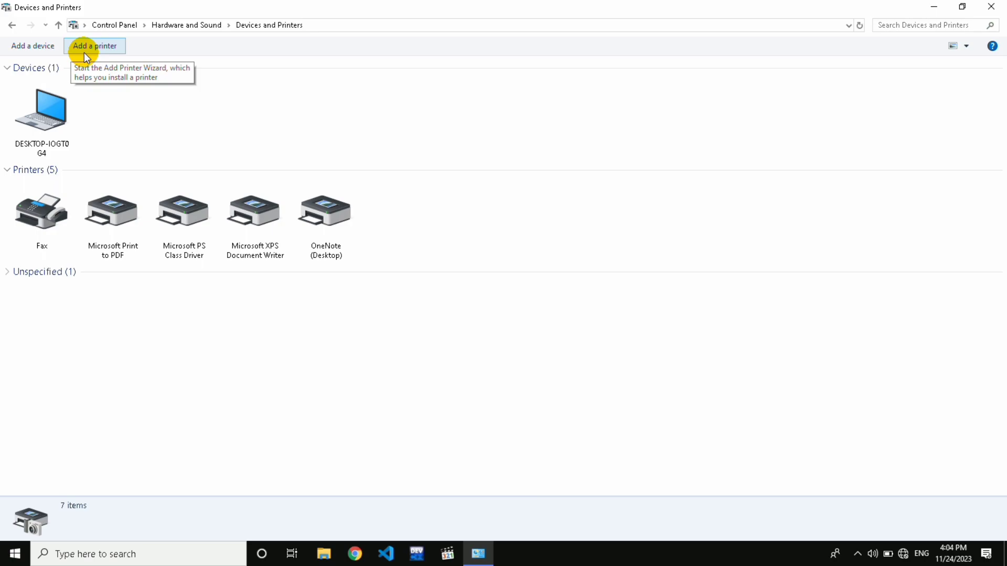
left_click(36, 50)
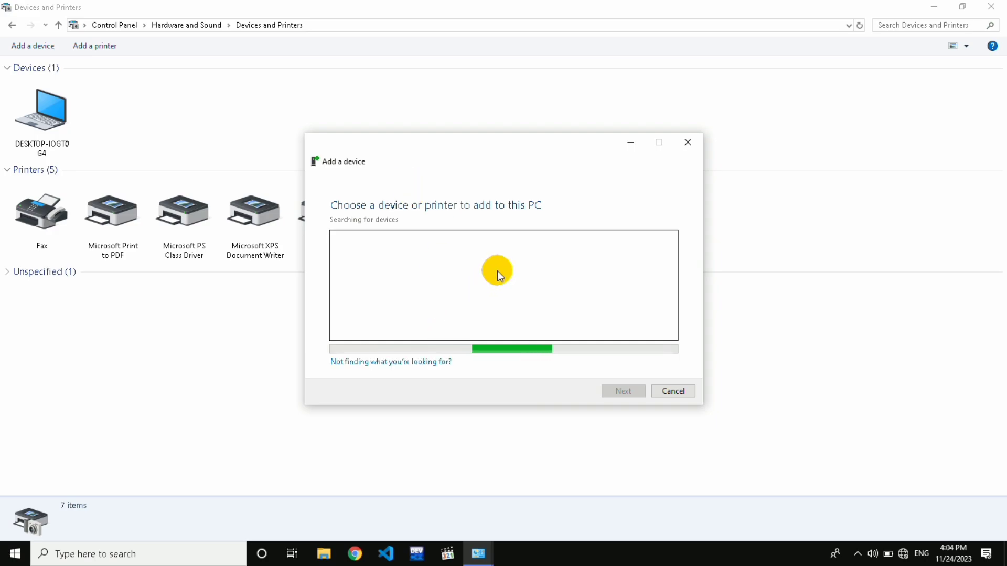
left_click(688, 144)
Step: Open Computer Management for This PC, view the Bluetooth category in Device Manager, and close the window
left_click(939, 6)
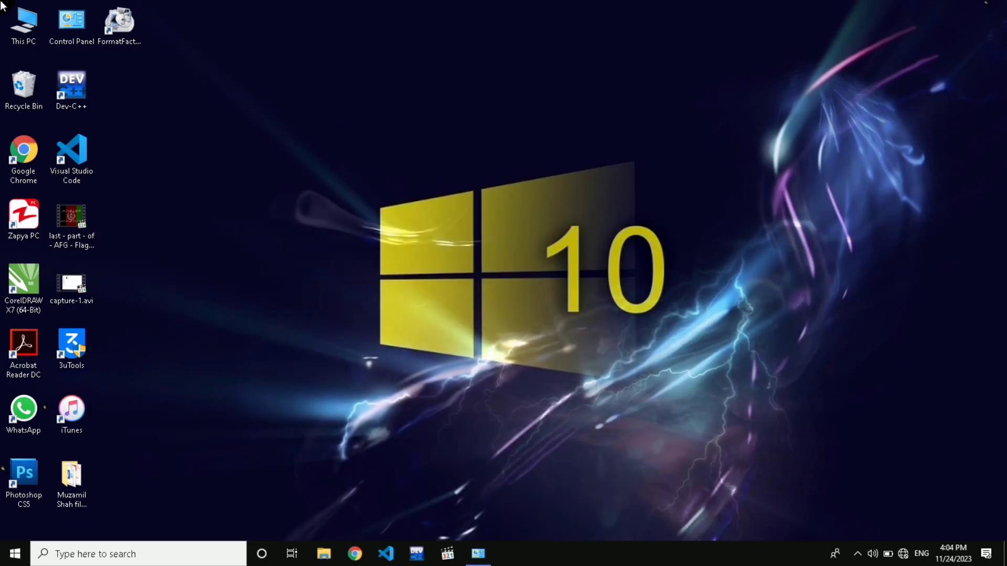
left_click(12, 27)
right_click(12, 27)
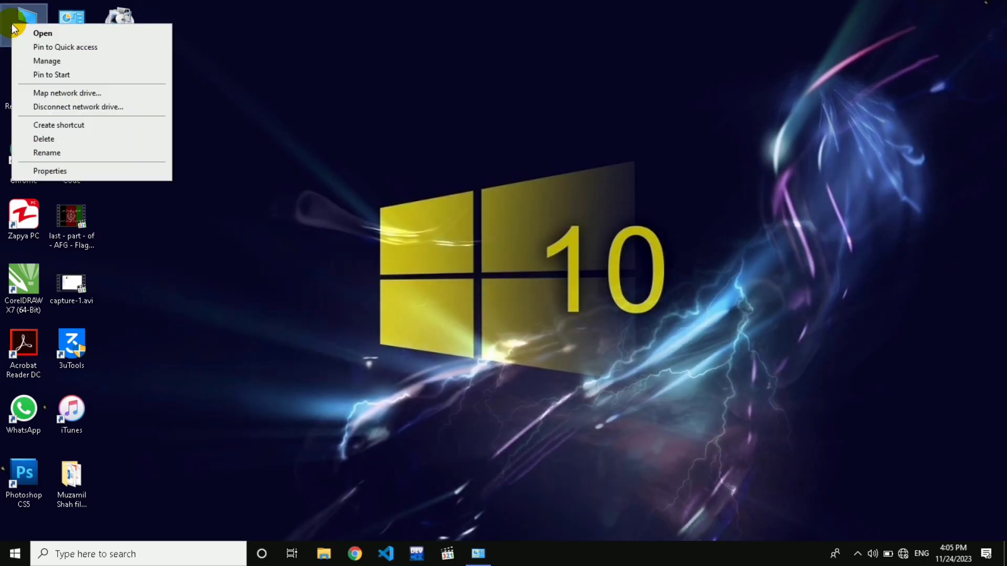
left_click(39, 61)
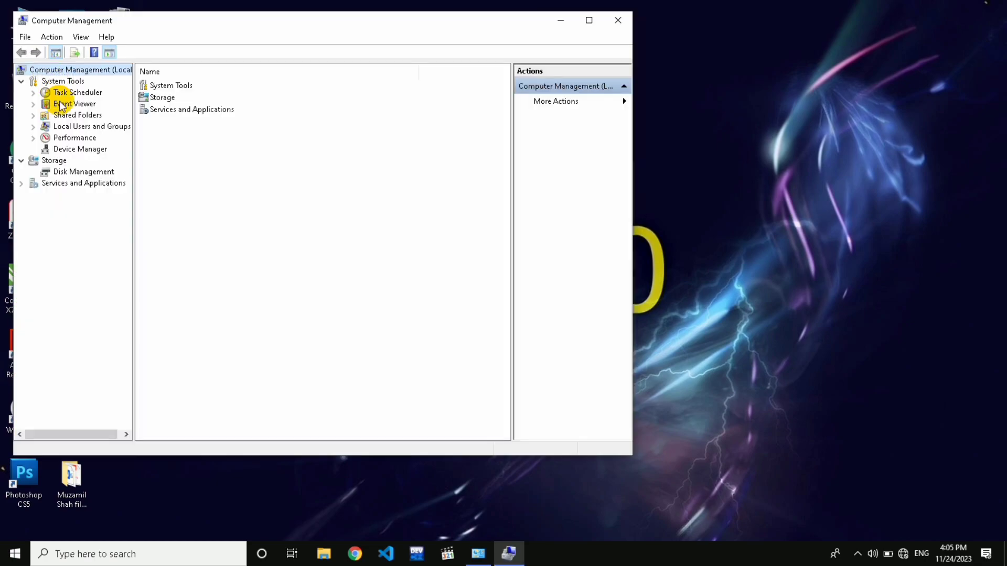
left_click(82, 149)
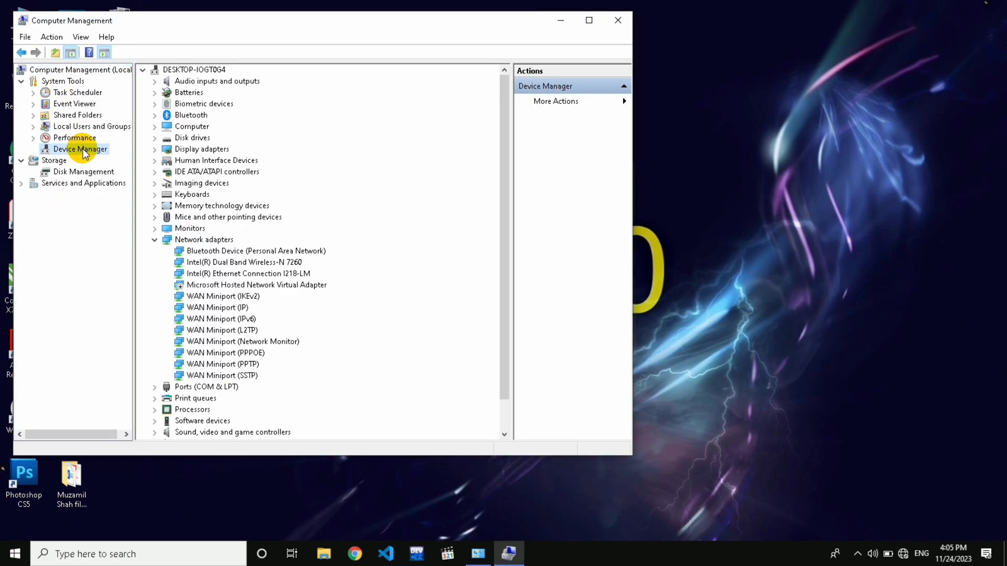
left_click(185, 117)
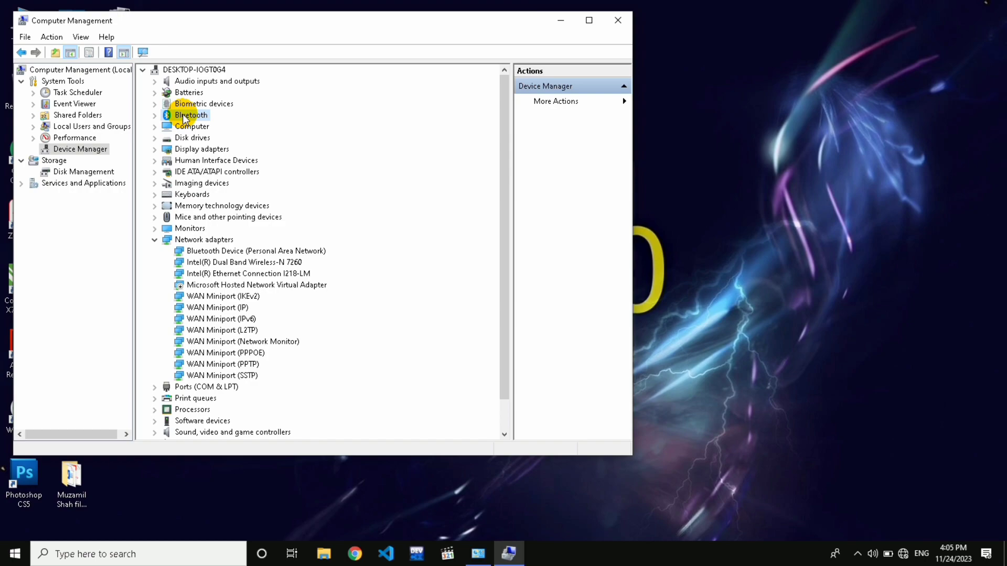
left_click(618, 26)
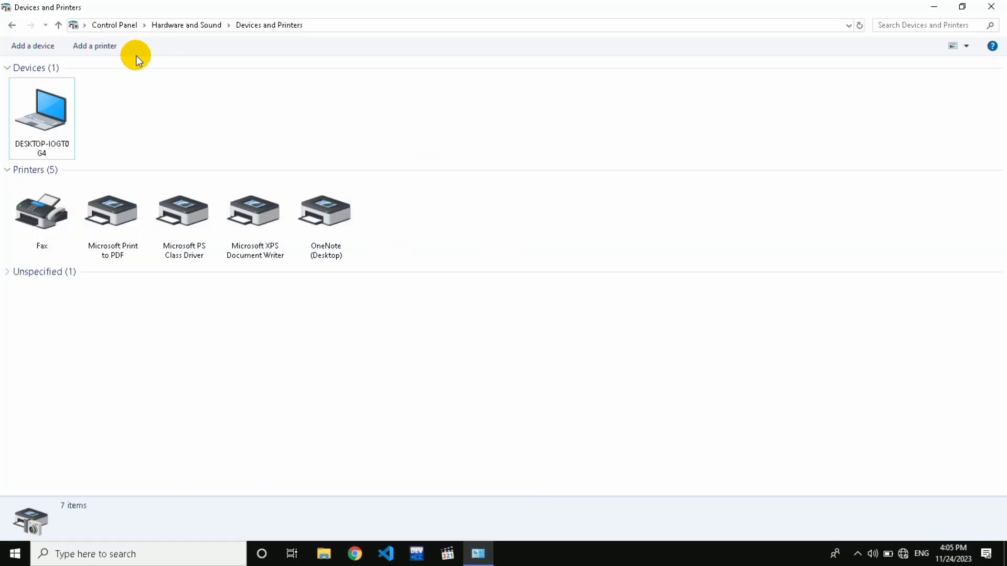
left_click_drag(444, 229, 12, 200)
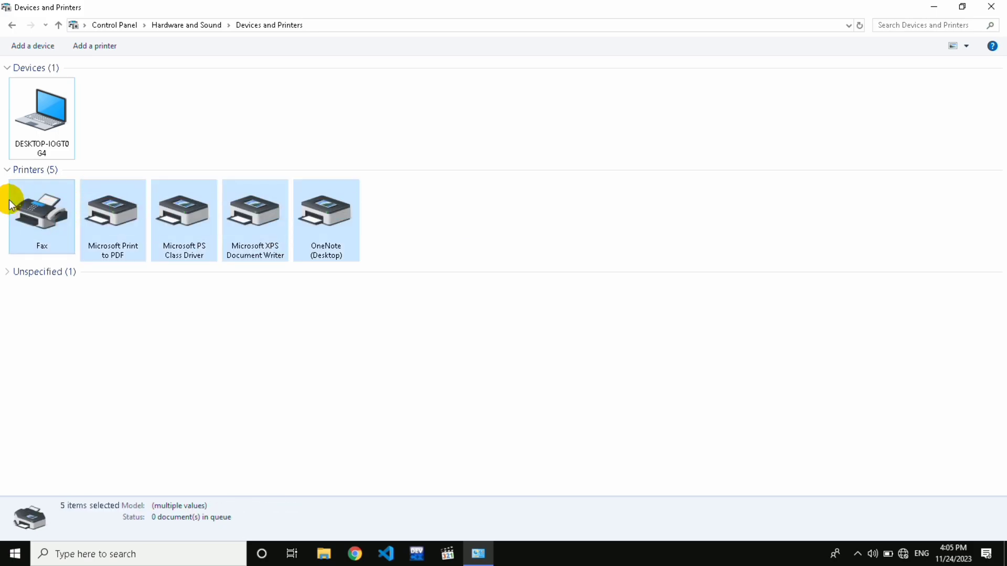
left_click(394, 243)
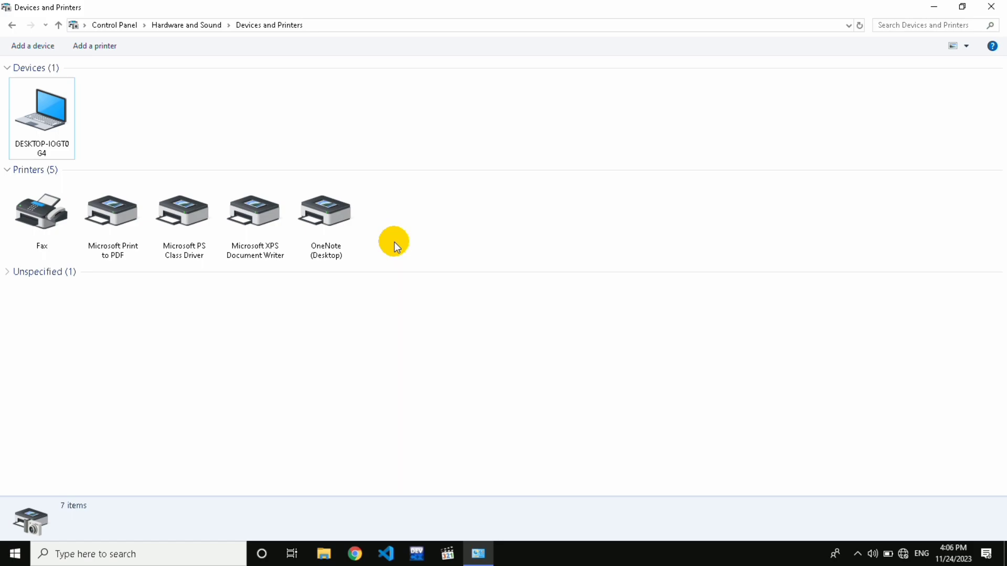
Step: Start adding an unlisted printer as a local printer with manual settings, using the existing port LPT1: (Printer Port)
left_click(103, 47)
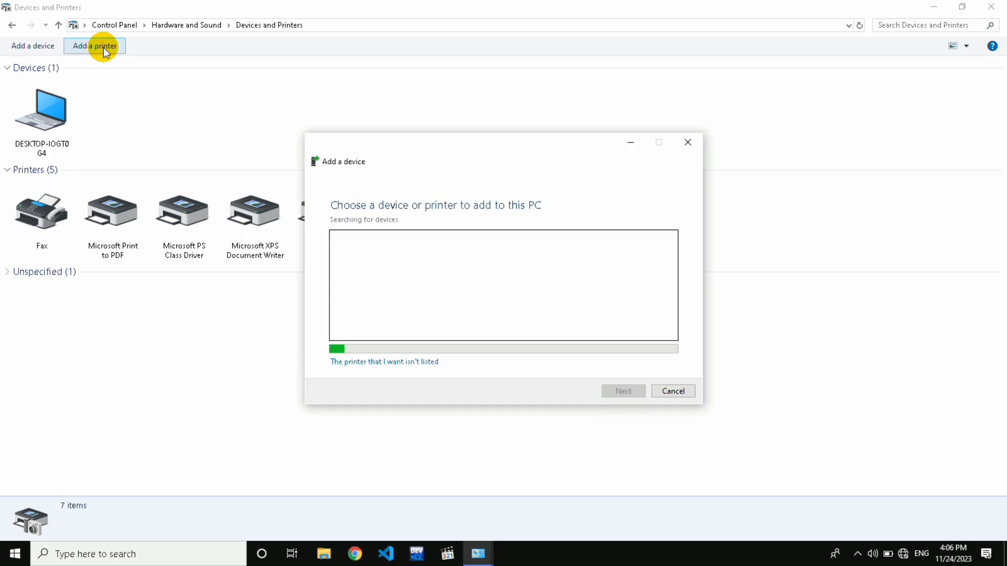
left_click(355, 367)
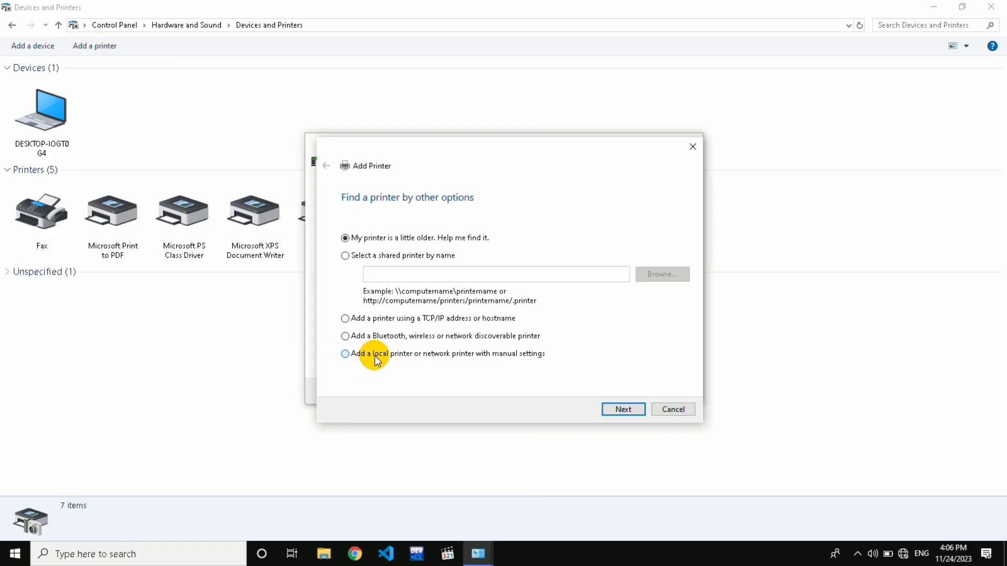
left_click(377, 359)
left_click(622, 410)
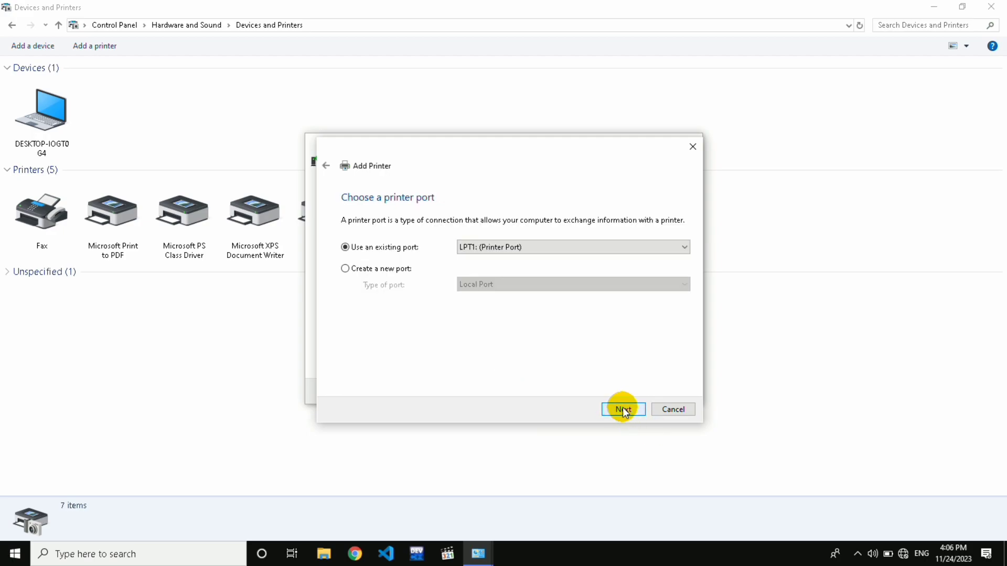
left_click(623, 409)
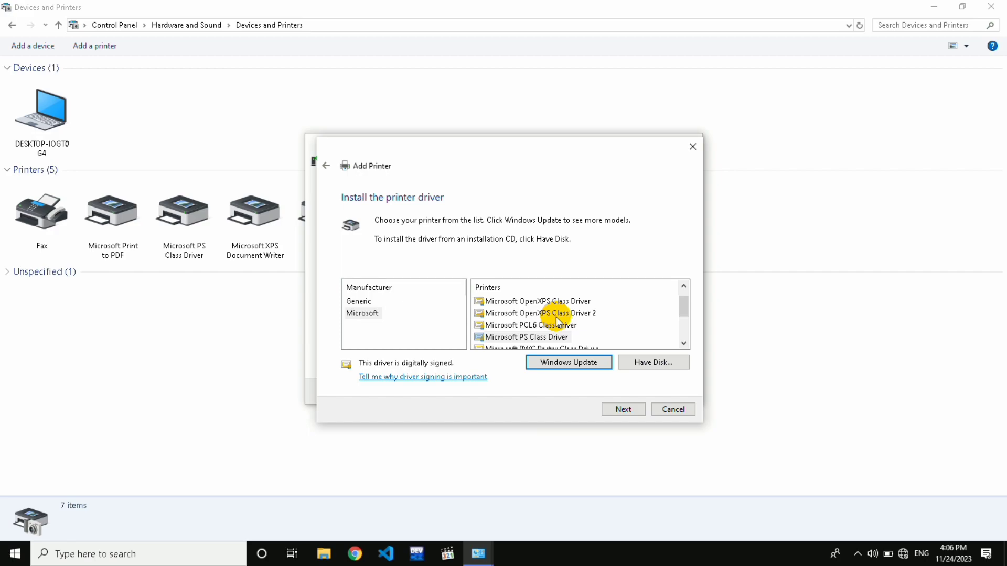
Step: Install the Microsoft OpenXPS Class Driver 2 printer with the currently installed driver and the suggested name, and finish the wizard
left_click(540, 313)
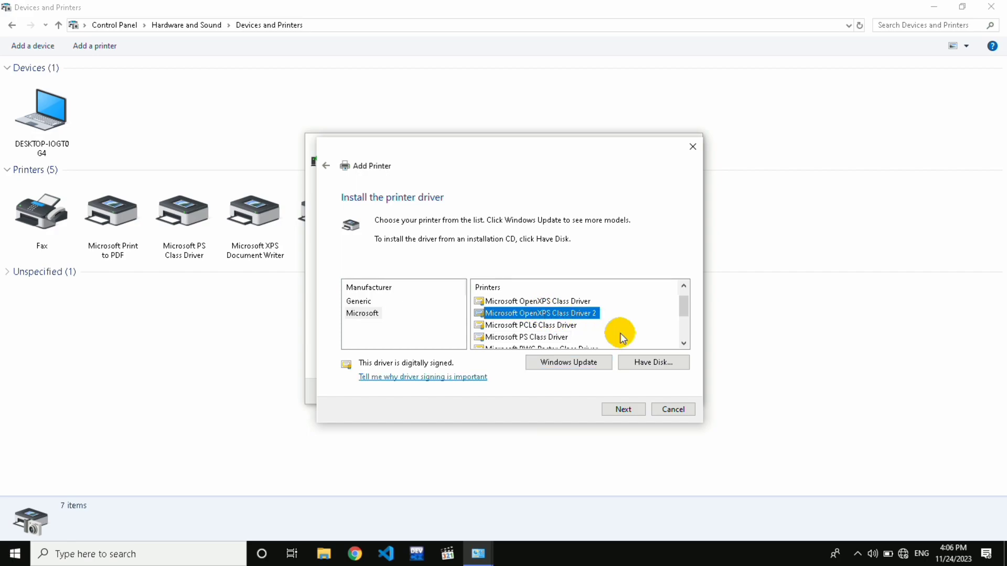
left_click(623, 409)
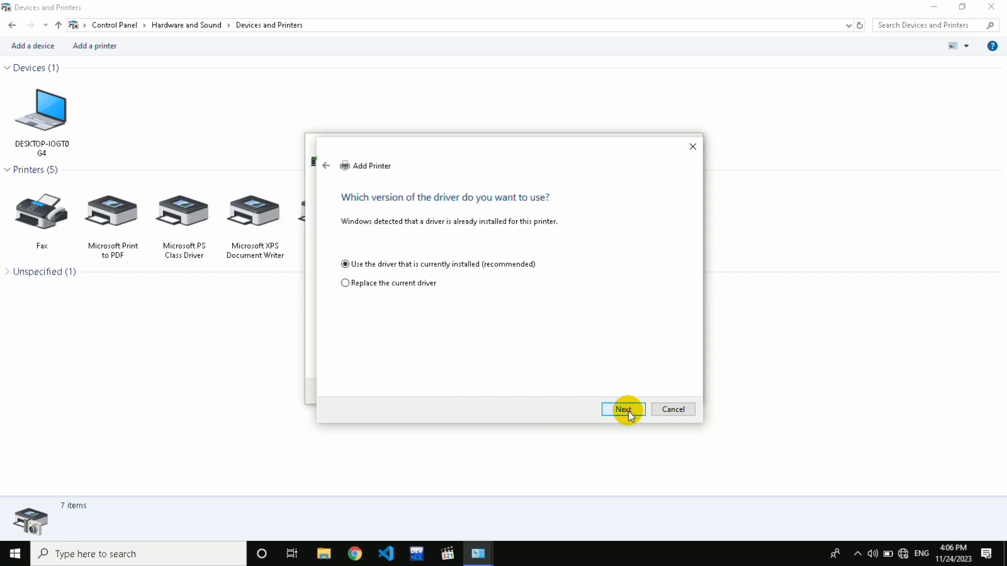
left_click(623, 410)
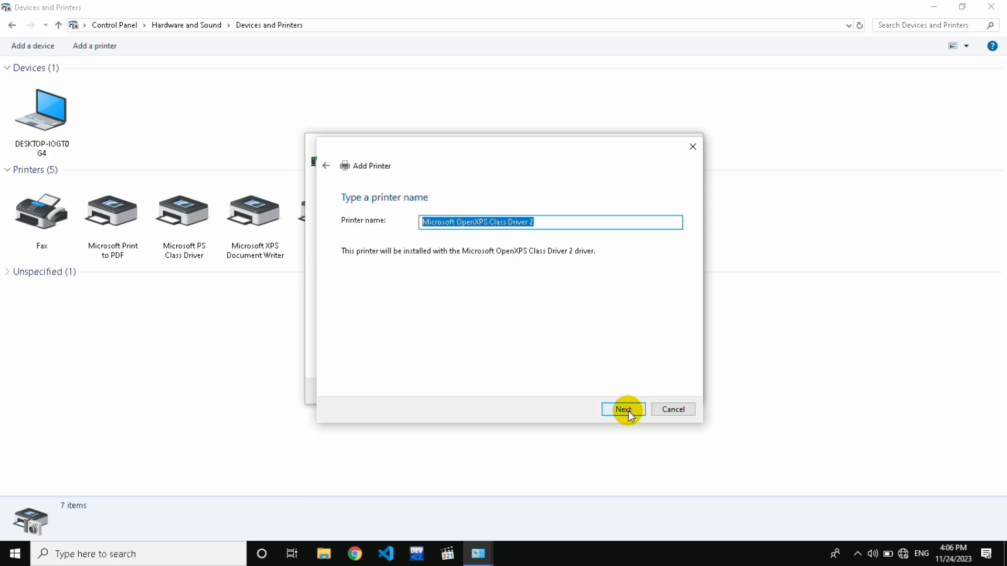
left_click(624, 410)
left_click(624, 410)
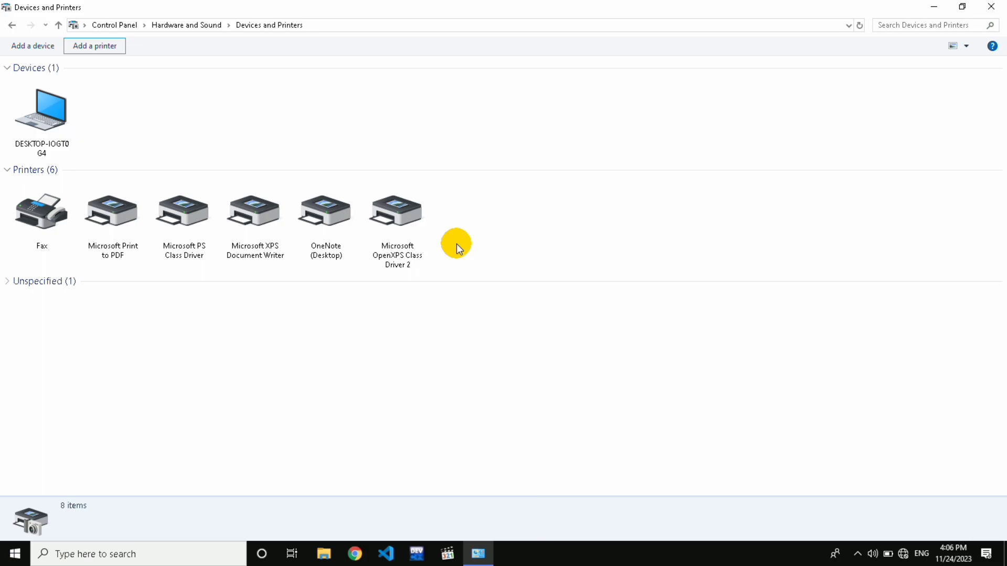
Step: In AutoPlay, enable separate choices for each media type, set Pictures to Import photos and videos (Photos), and save
left_click(12, 25)
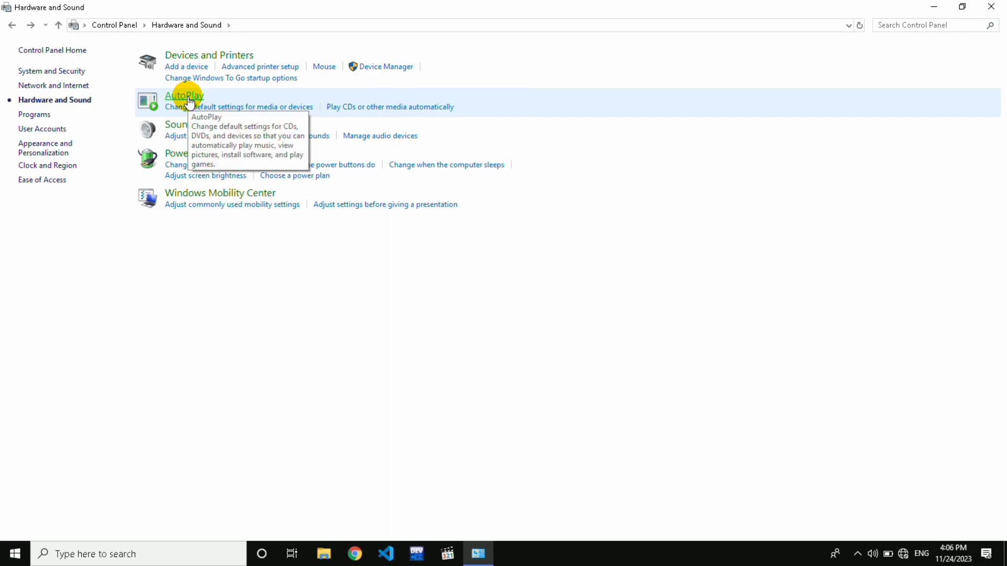
left_click(188, 98)
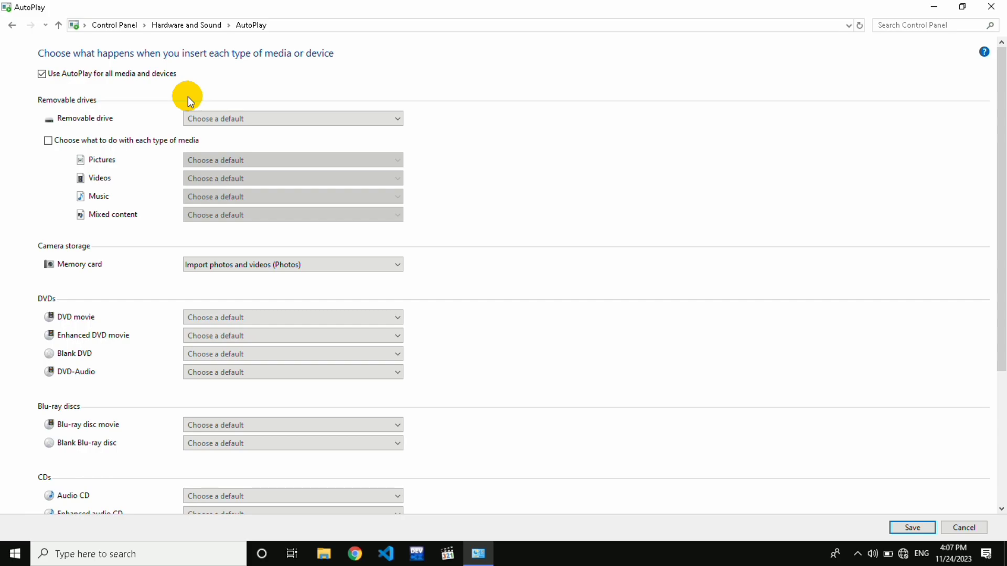
left_click(140, 140)
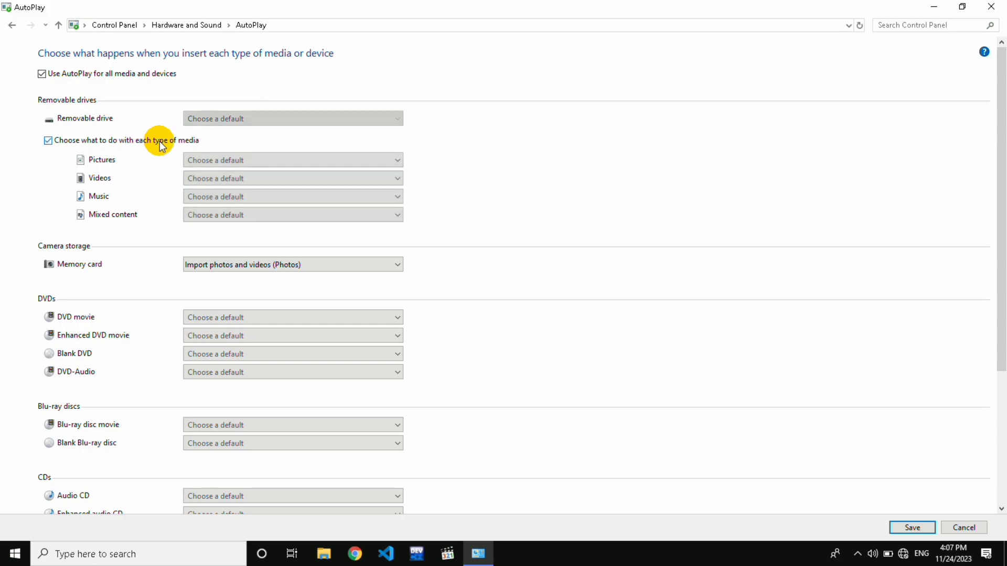
left_click(237, 162)
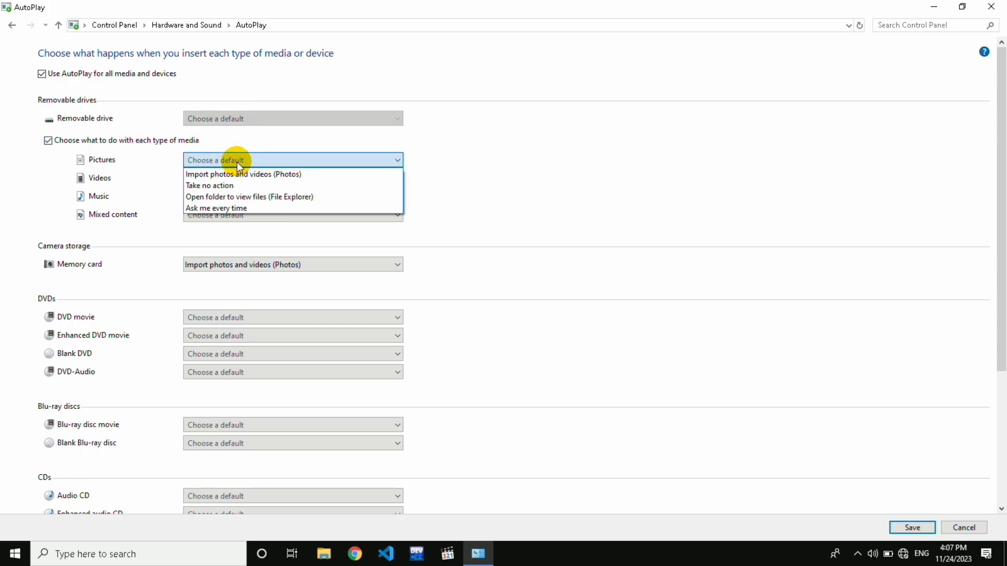
left_click(267, 173)
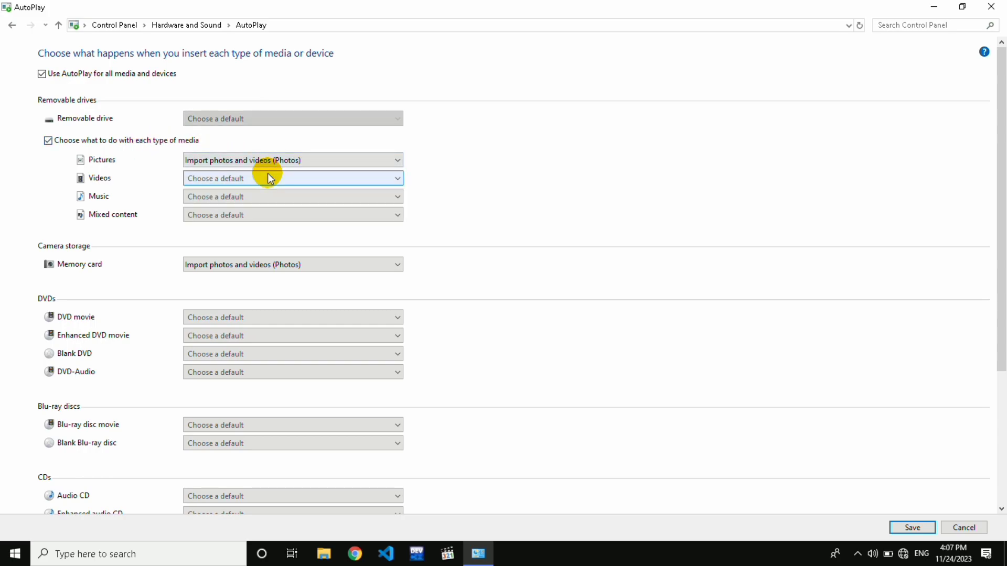
left_click(927, 529)
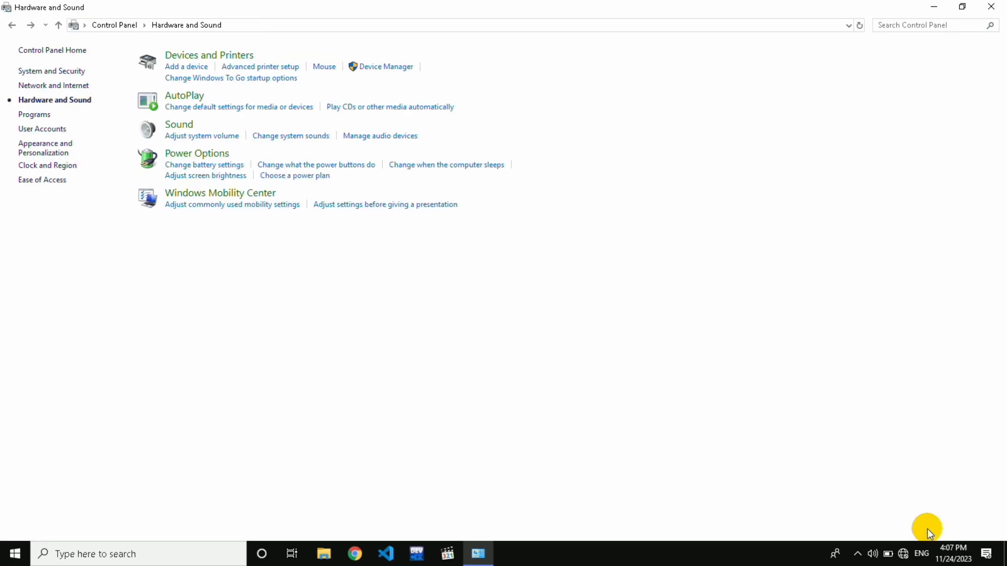
left_click(991, 6)
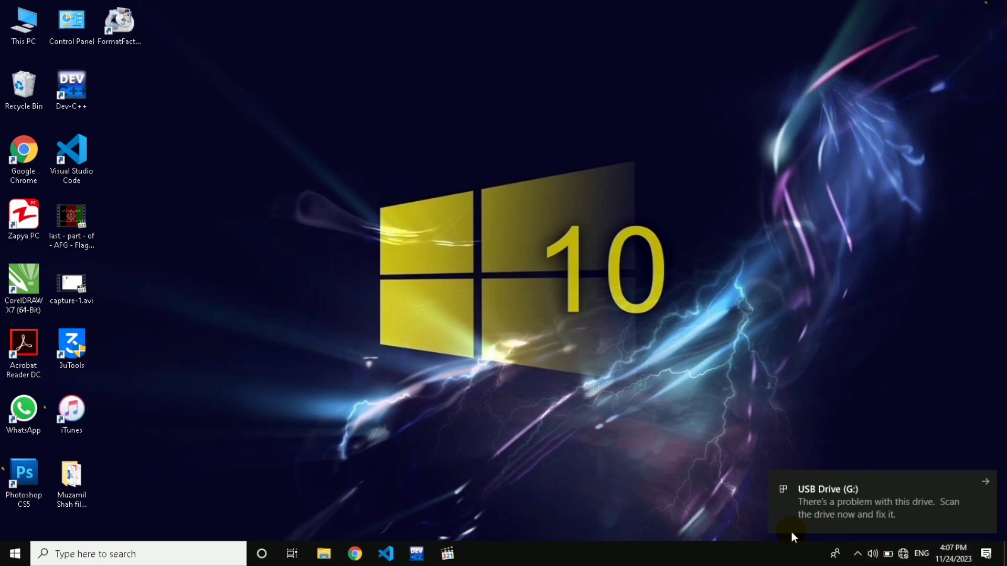
Step: Continue without scanning USB Drive (G:), import only the November 2023 photo into Photos, and close Photos
left_click(790, 509)
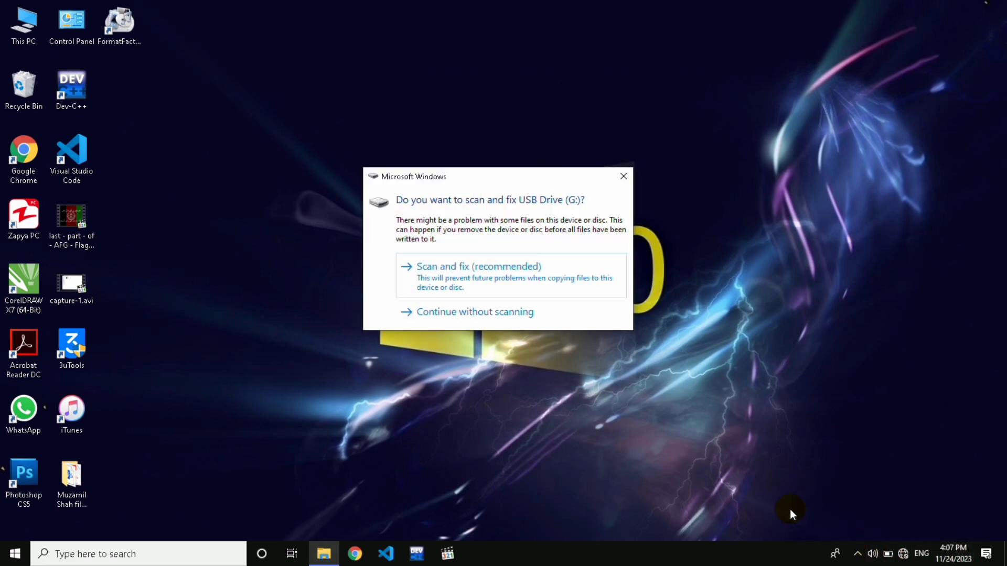
left_click(530, 310)
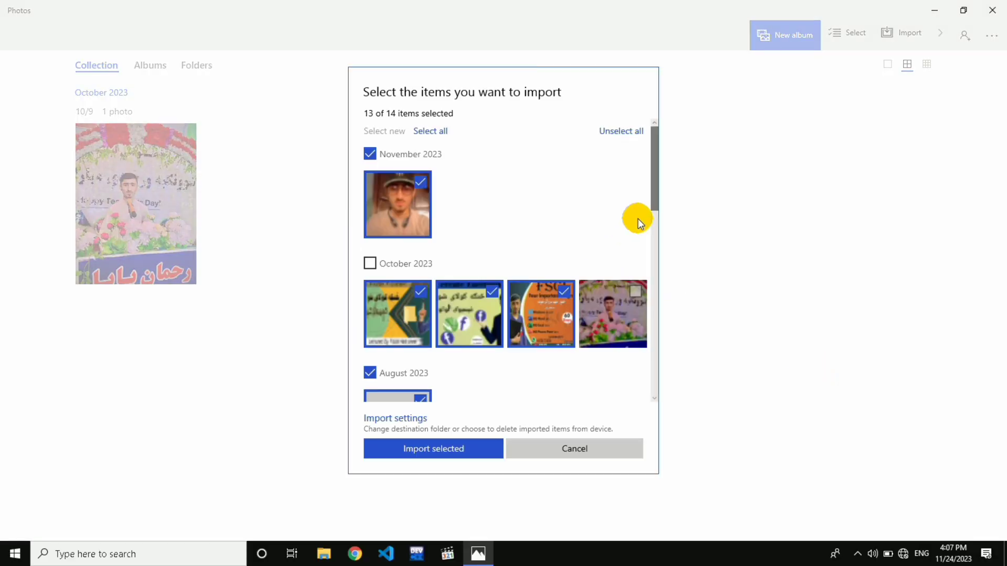
mouse_move(657, 193)
left_mouse_down()
mouse_move(636, 277)
mouse_move(638, 360)
mouse_move(638, 190)
left_mouse_up()
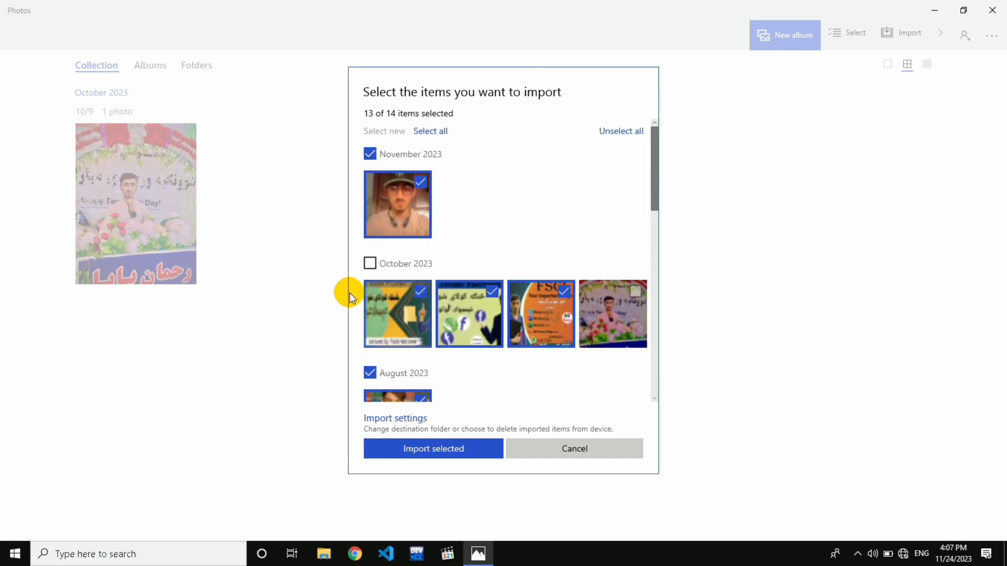
left_click(622, 133)
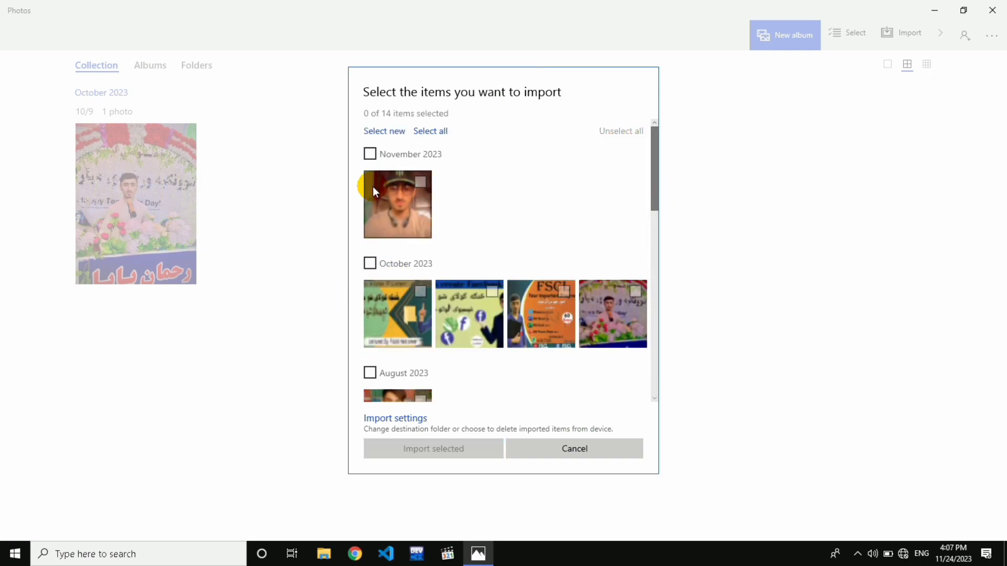
left_click(401, 182)
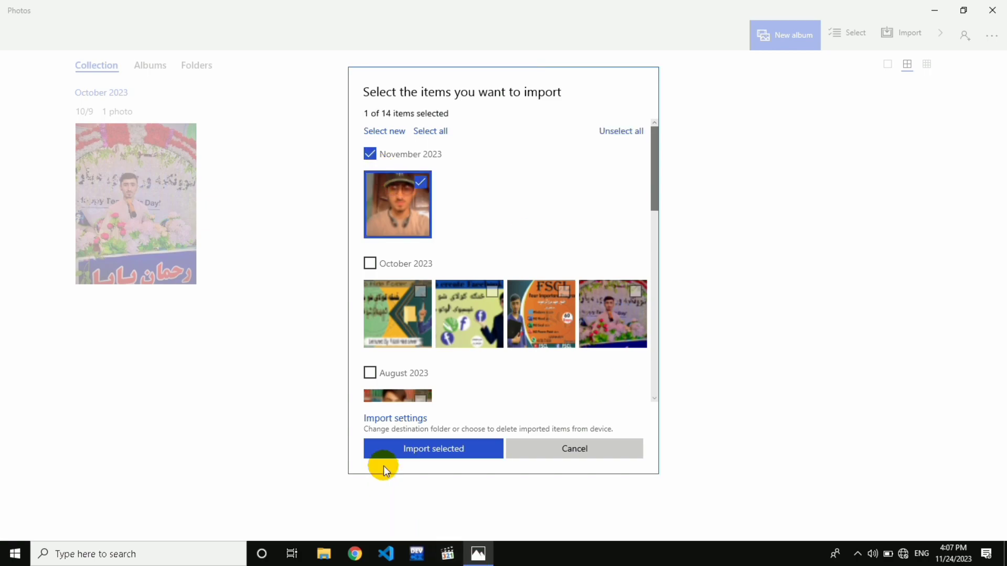
left_click(413, 449)
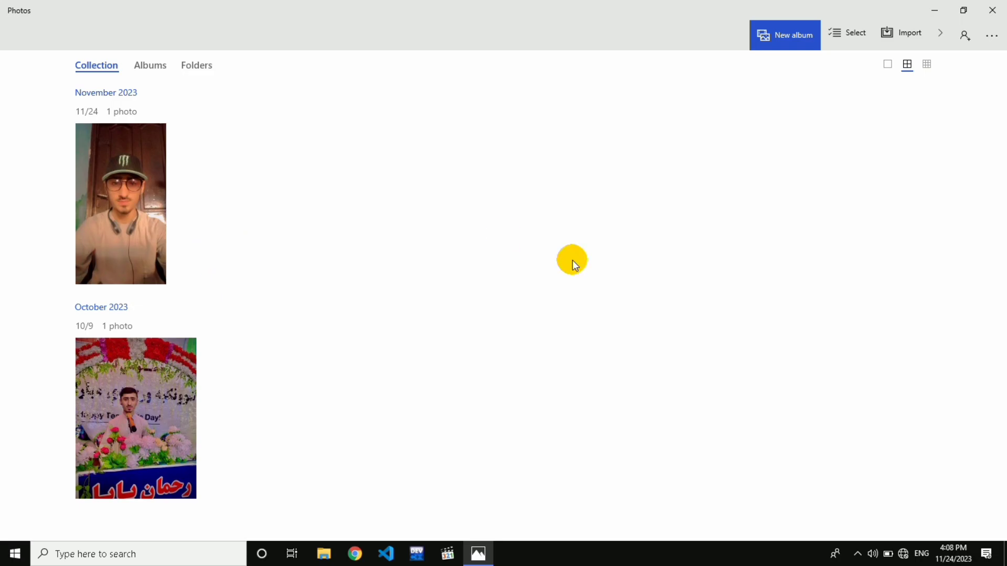
left_click(992, 10)
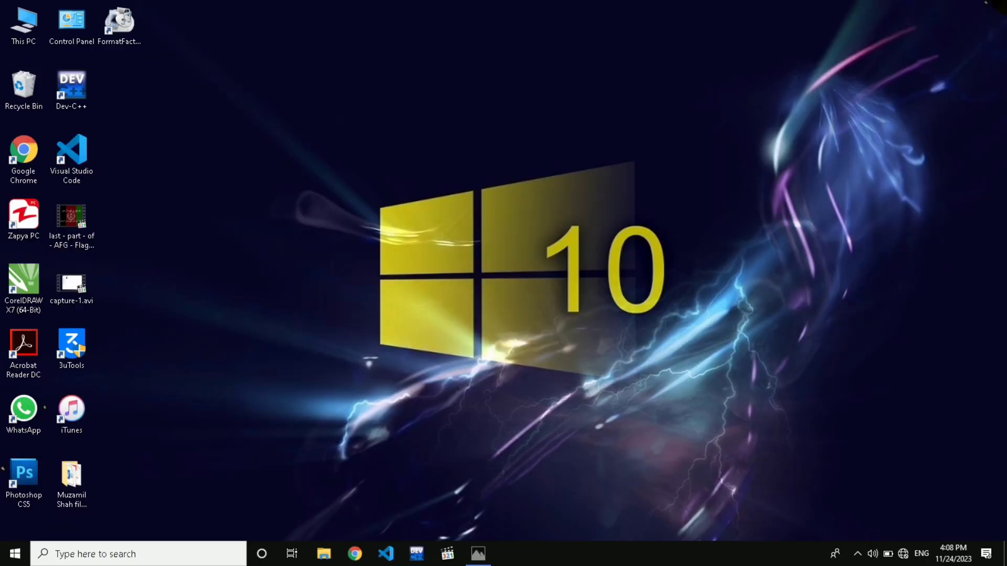
Step: Open the 2023-11 folder inside Pictures in File Explorer to check the imported photo
double_click(31, 29)
double_click(666, 132)
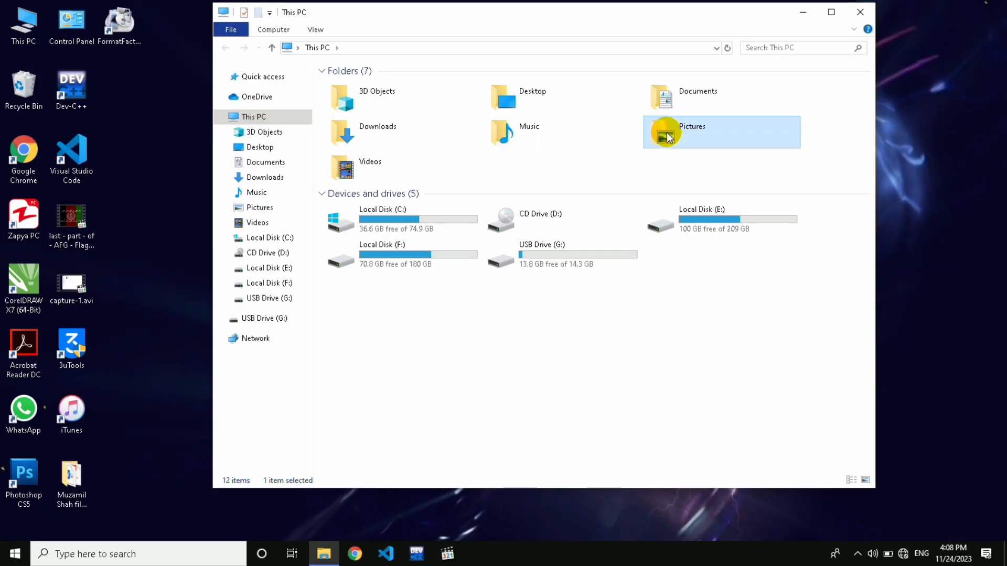
double_click(427, 92)
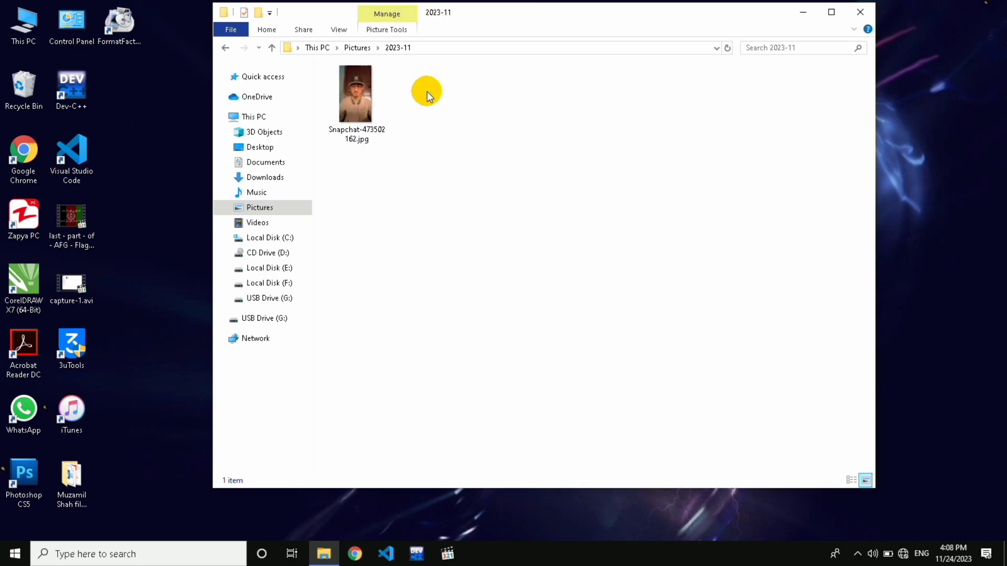
Step: Close the 2023-11 folder and open the Sound settings from Hardware and Sound in Control Panel
left_click(370, 112)
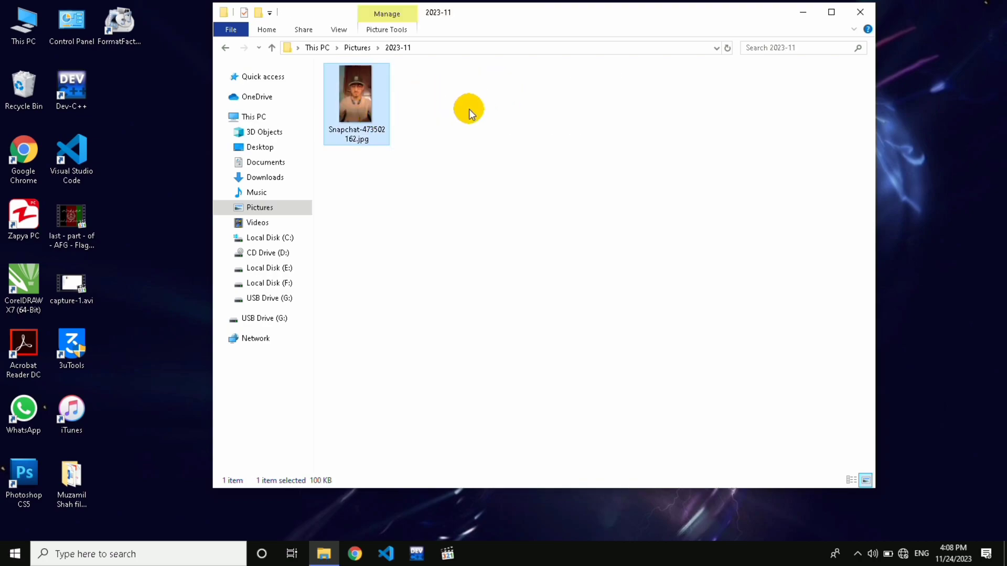
left_click(858, 15)
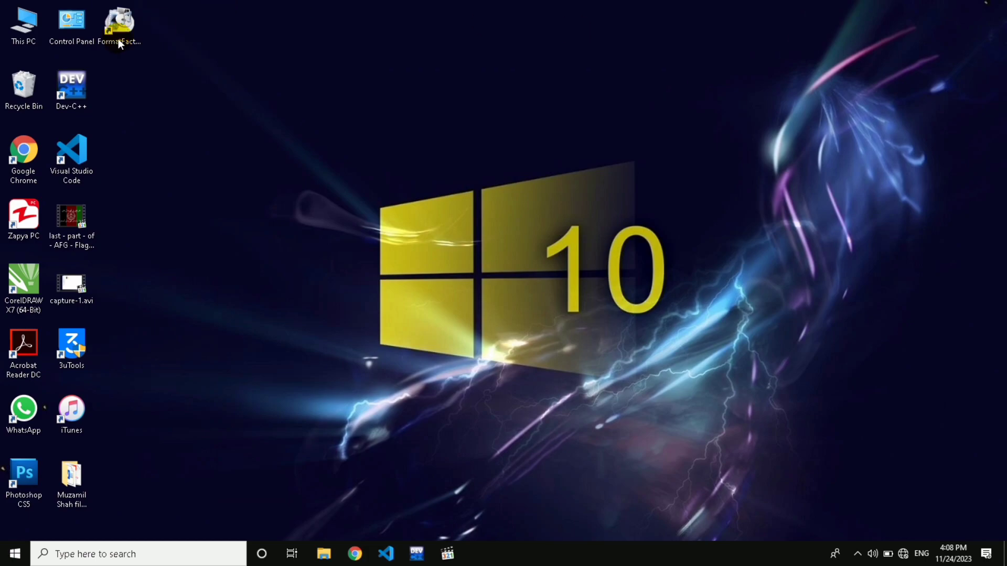
double_click(60, 21)
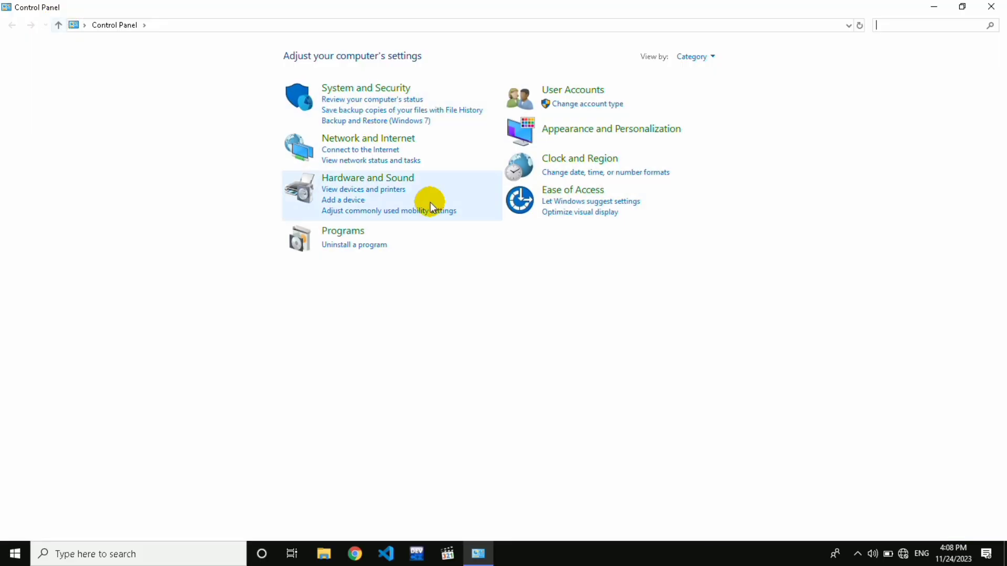
left_click(387, 177)
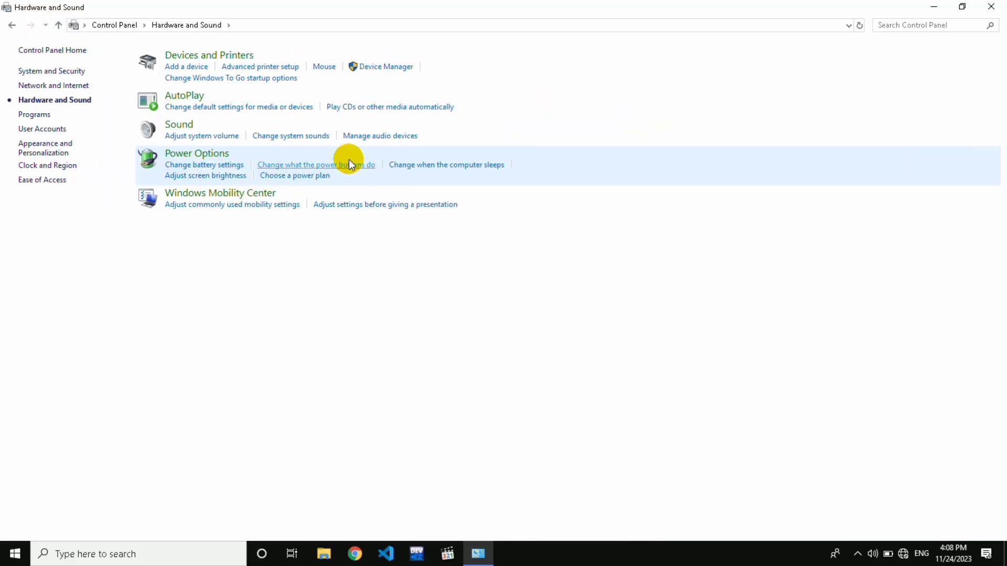
left_click(180, 125)
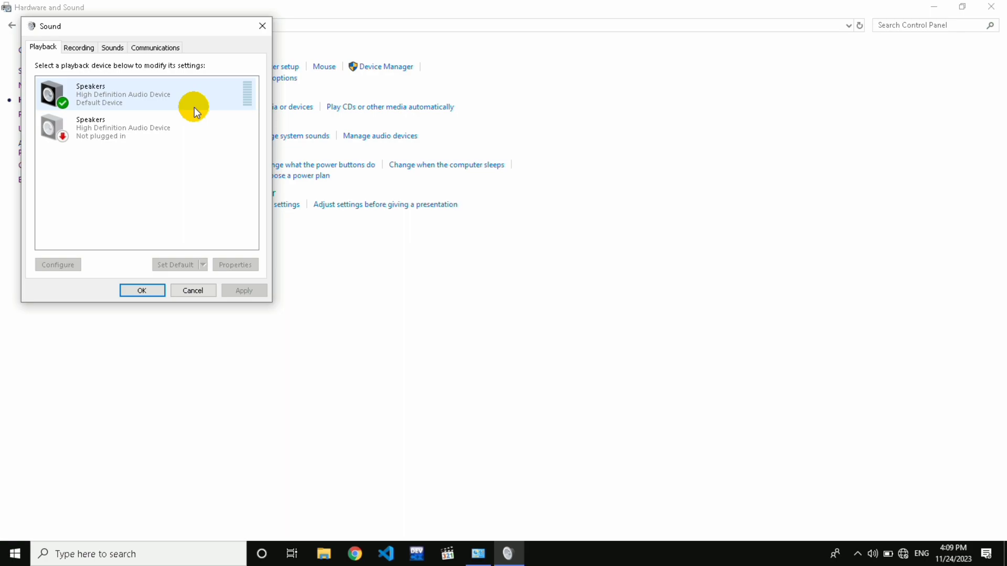
Step: Disable both Speakers playback devices, the default one and the unplugged one
left_click(152, 99)
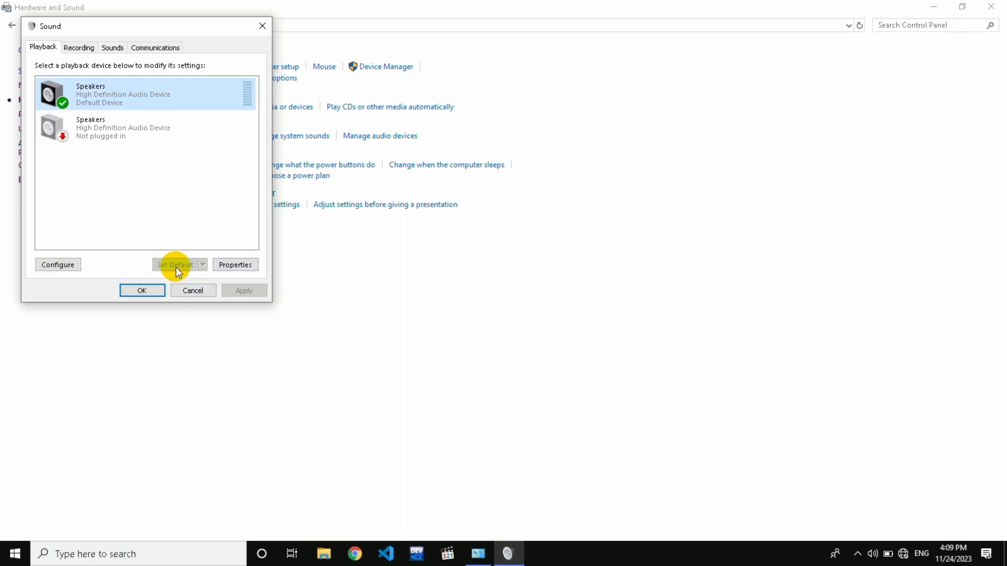
right_click(183, 97)
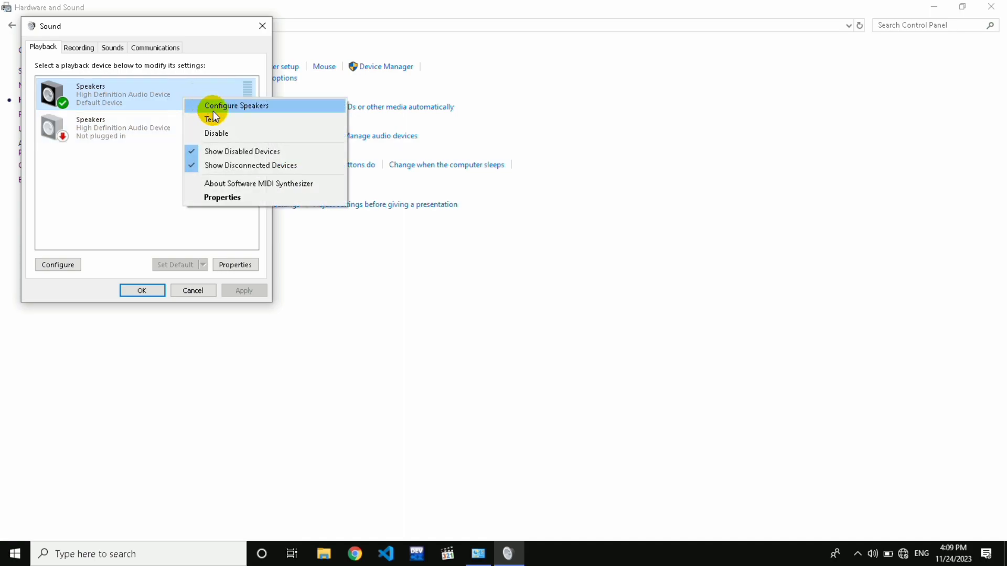
left_click(213, 132)
right_click(175, 128)
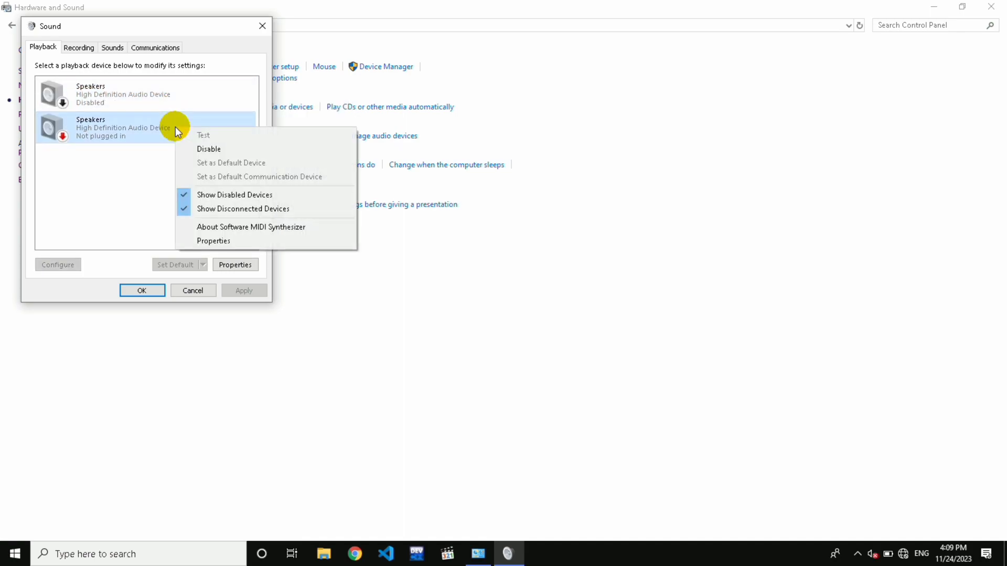
left_click(208, 149)
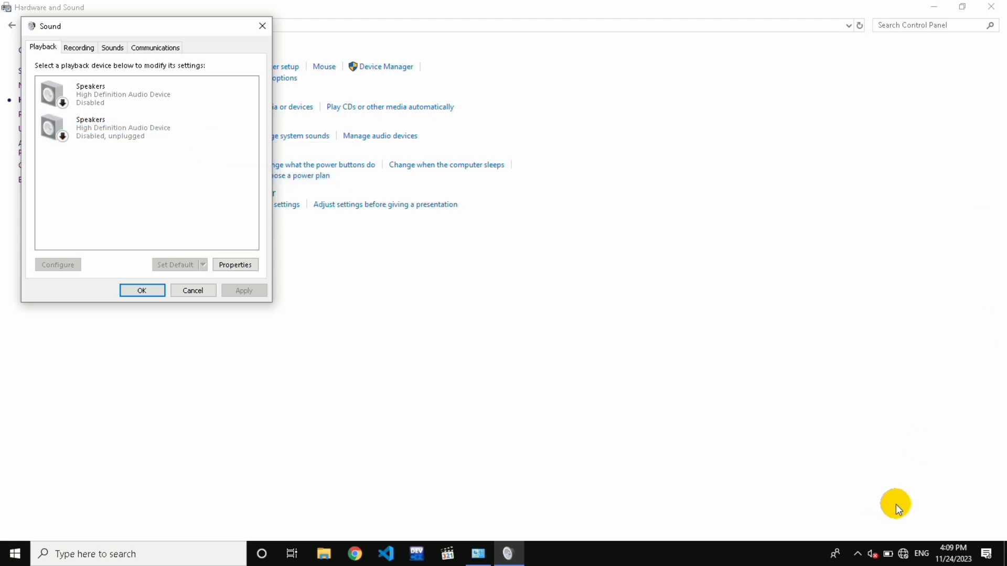
Step: Hide the disabled devices in the playback device list, and show them again
right_click(160, 160)
left_click(175, 162)
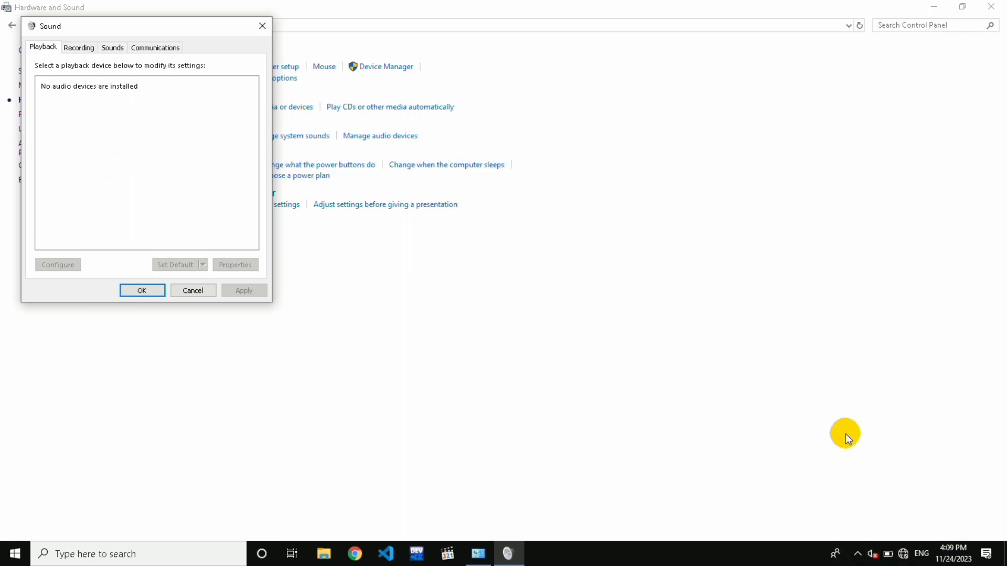
right_click(108, 148)
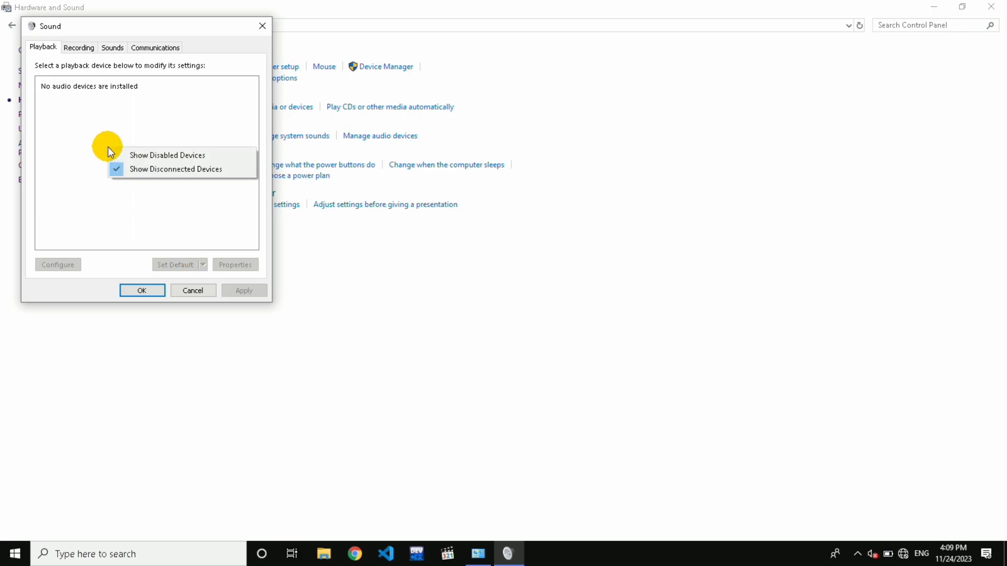
left_click(134, 156)
Step: Enable both disabled Speakers playback devices again
right_click(94, 90)
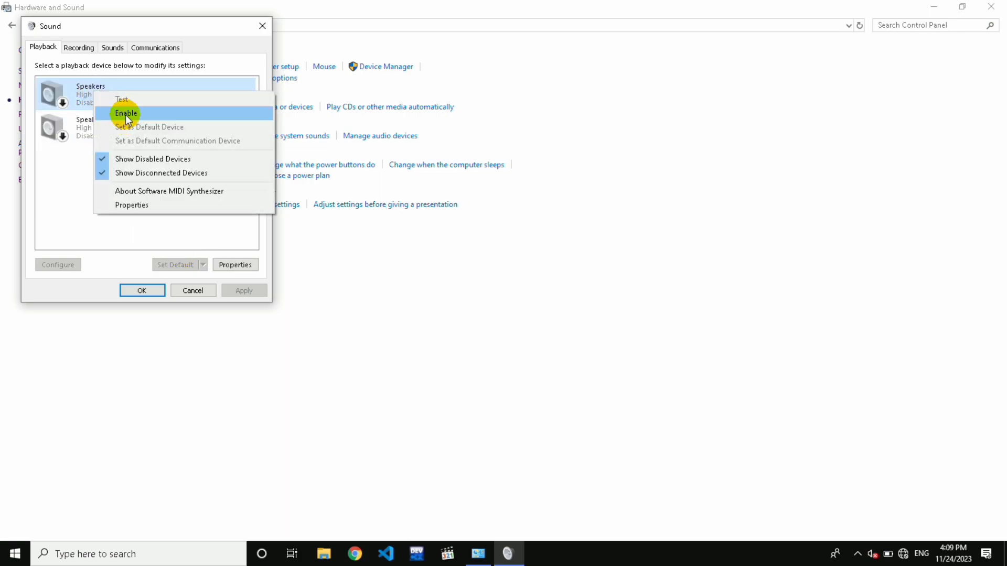
left_click(124, 114)
right_click(118, 109)
left_click(87, 124)
right_click(88, 127)
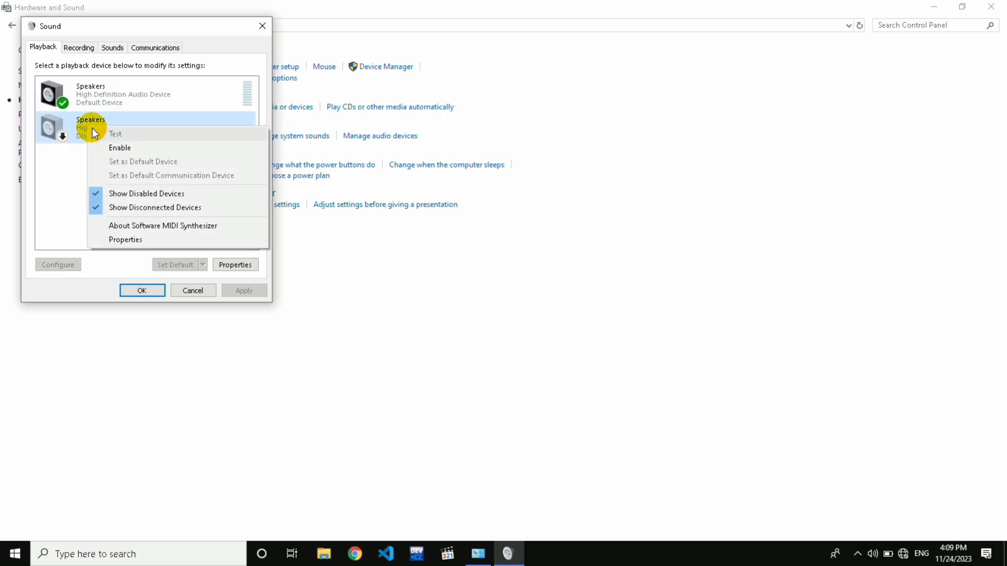
left_click(105, 147)
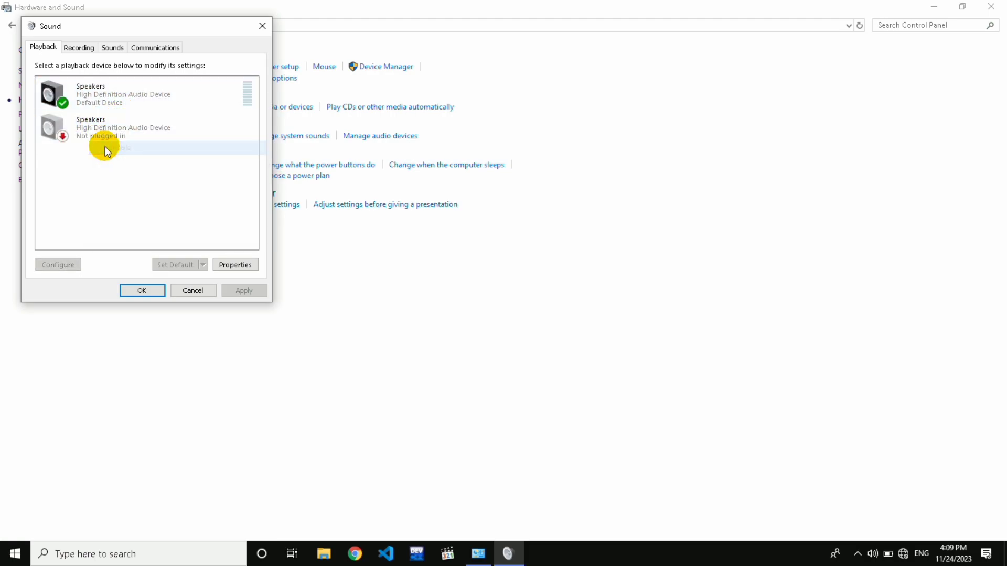
left_click(106, 97)
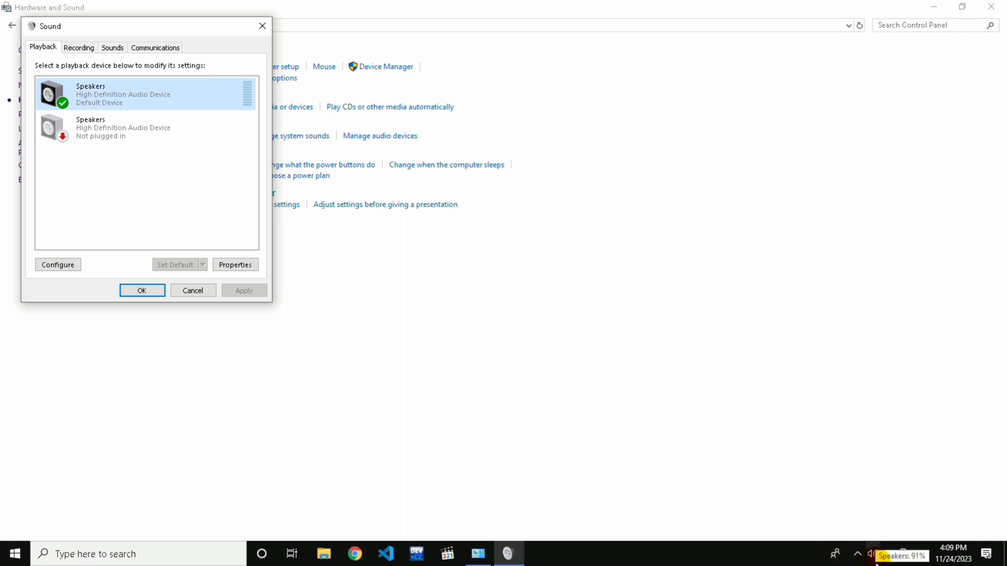
left_click(177, 185)
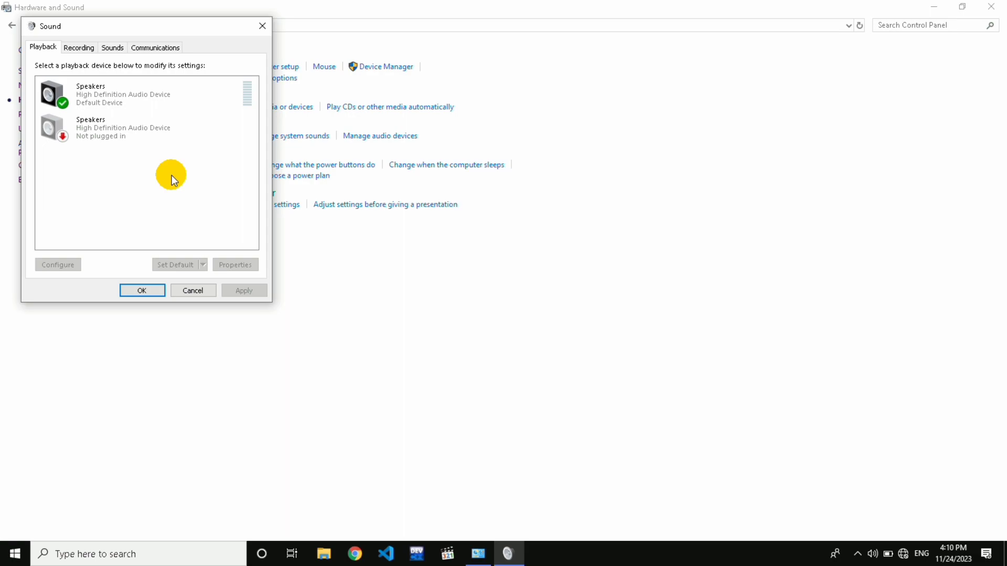
Step: Test the Stereo audio channels of the default Speakers in Speaker Setup, and cancel the setup
left_click(147, 101)
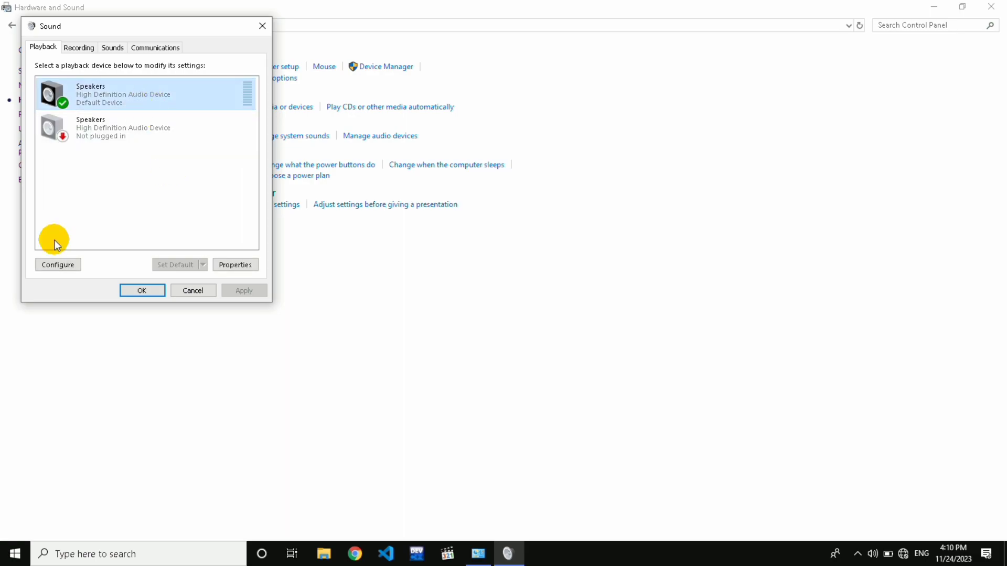
left_click(48, 266)
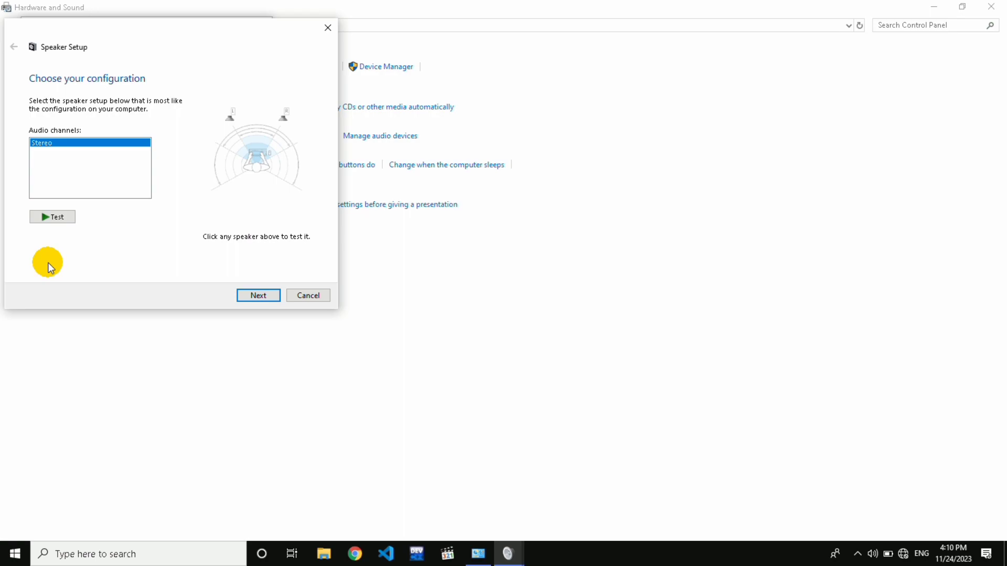
left_click(50, 218)
left_click(309, 295)
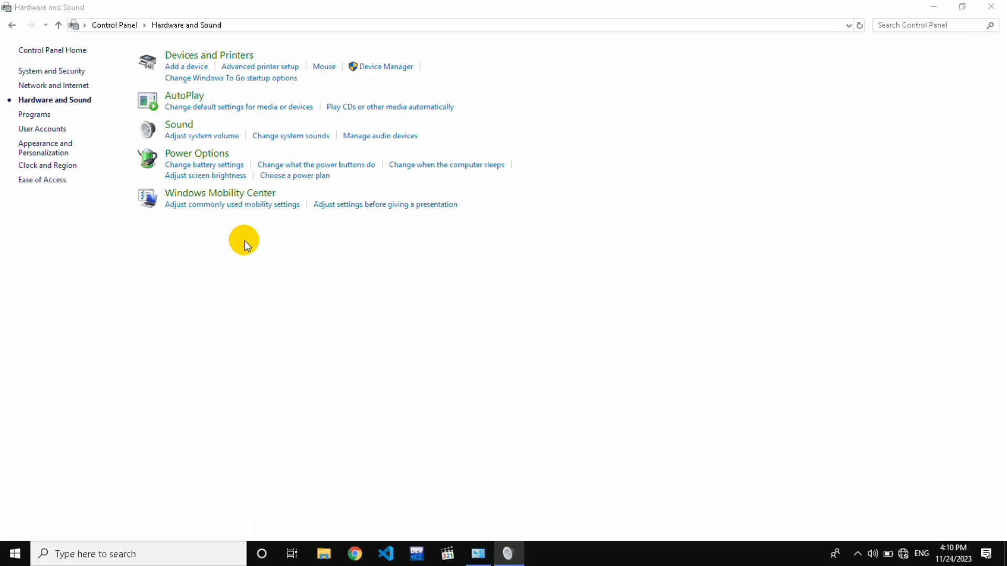
Step: Try a level of 94 and different boost amounts for the default Microphone recording device, and discard the changes
left_click(192, 129)
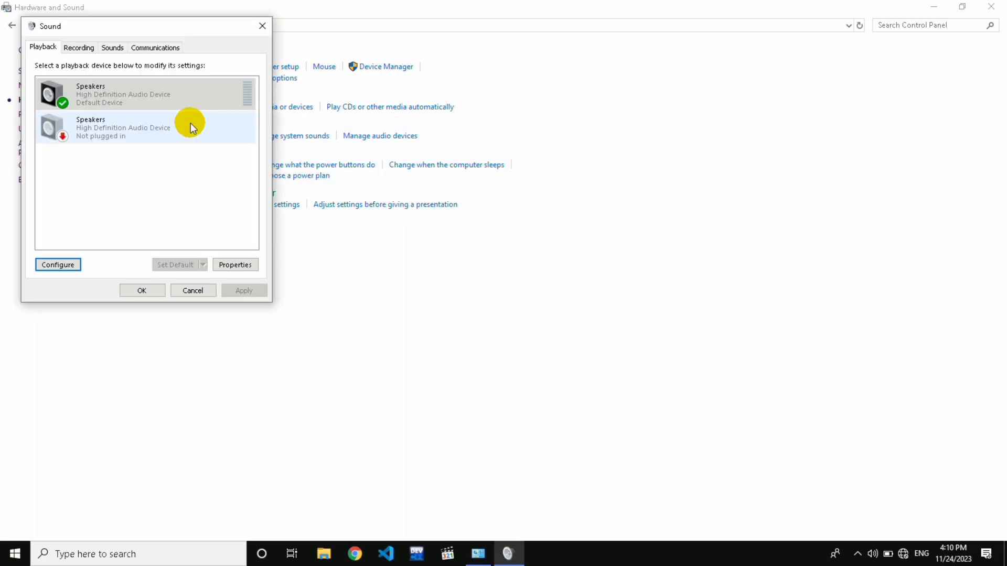
left_click(69, 50)
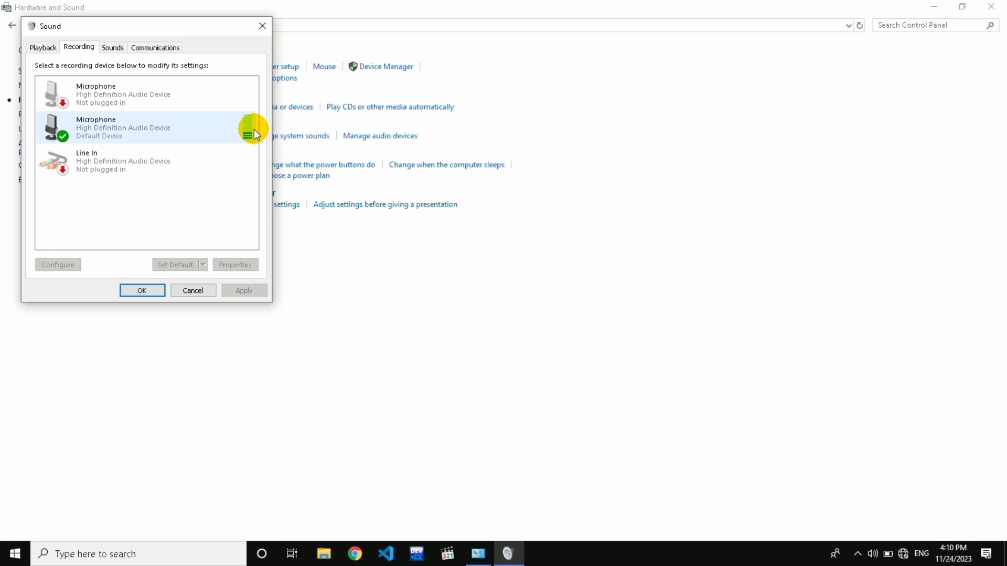
double_click(215, 131)
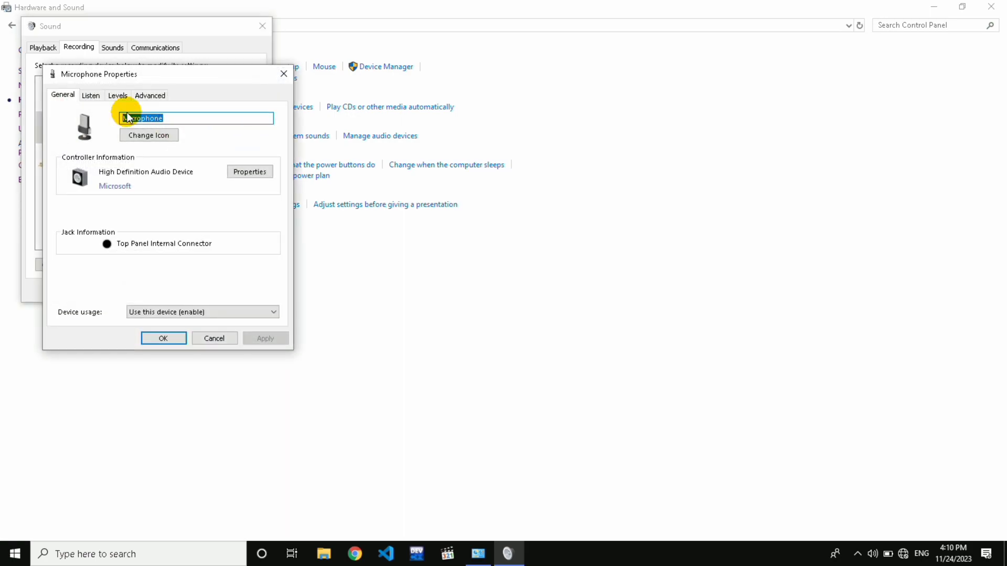
left_click(117, 95)
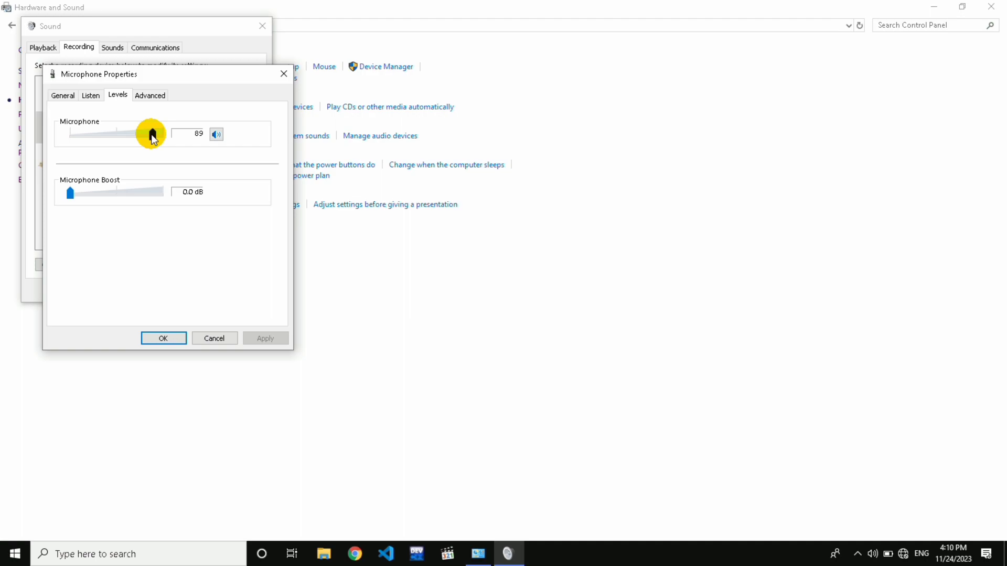
mouse_move(153, 137)
left_mouse_down()
mouse_move(128, 138)
mouse_move(157, 142)
left_mouse_up()
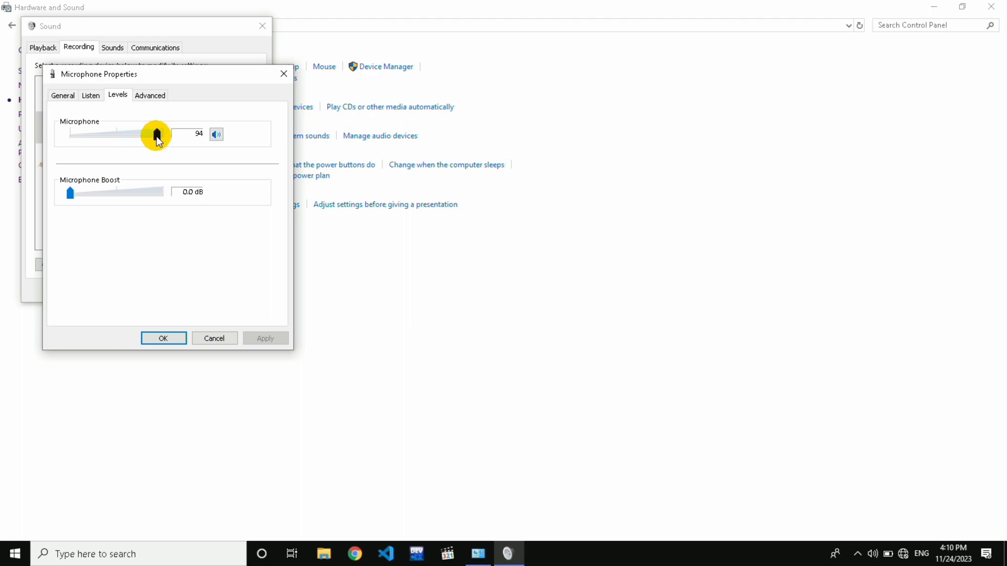
left_click(79, 194)
left_click_drag(101, 193, 75, 192)
left_click(216, 335)
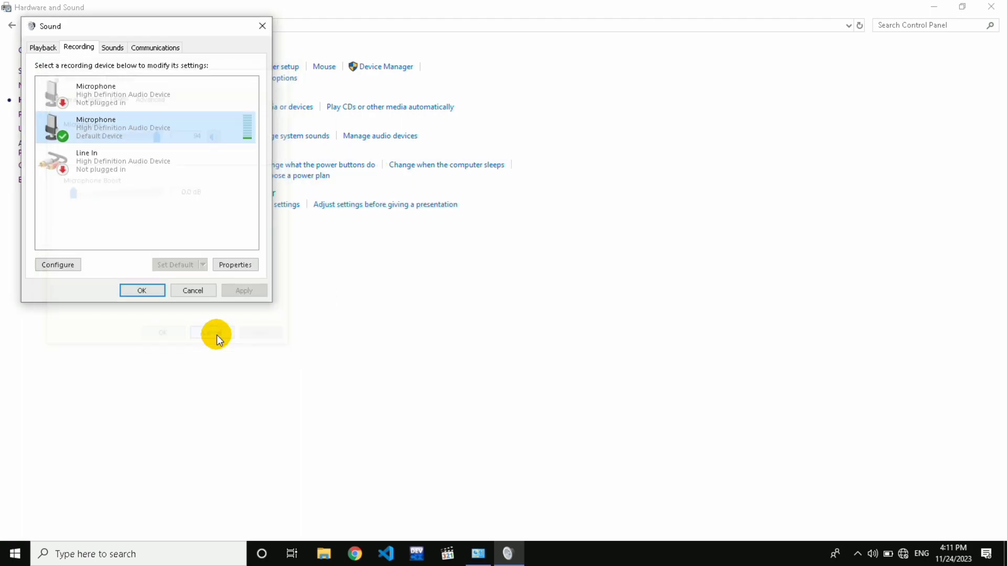
Step: Look through the available sound schemes for Windows events without choosing another one
left_click(112, 48)
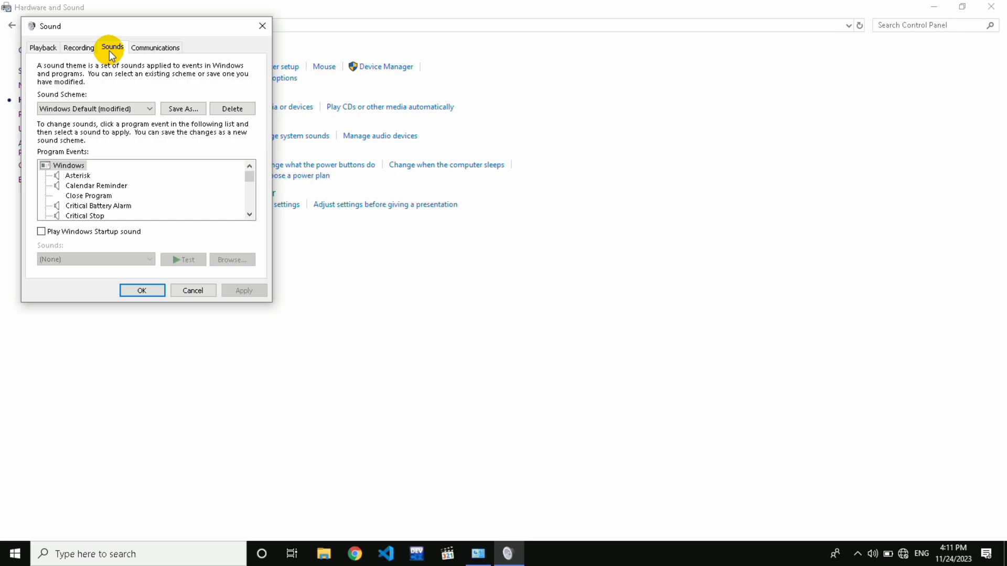
left_click(128, 106)
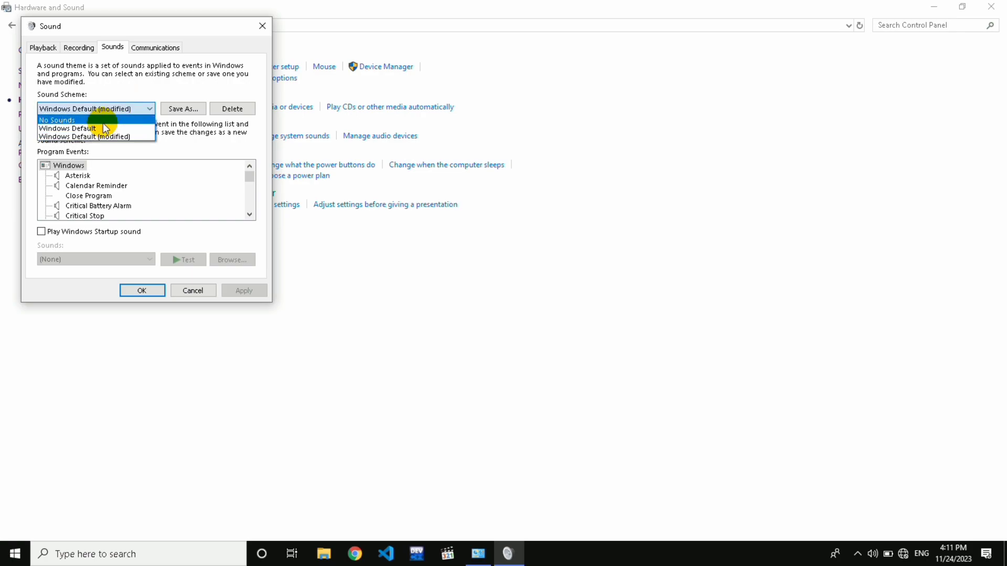
left_click(200, 150)
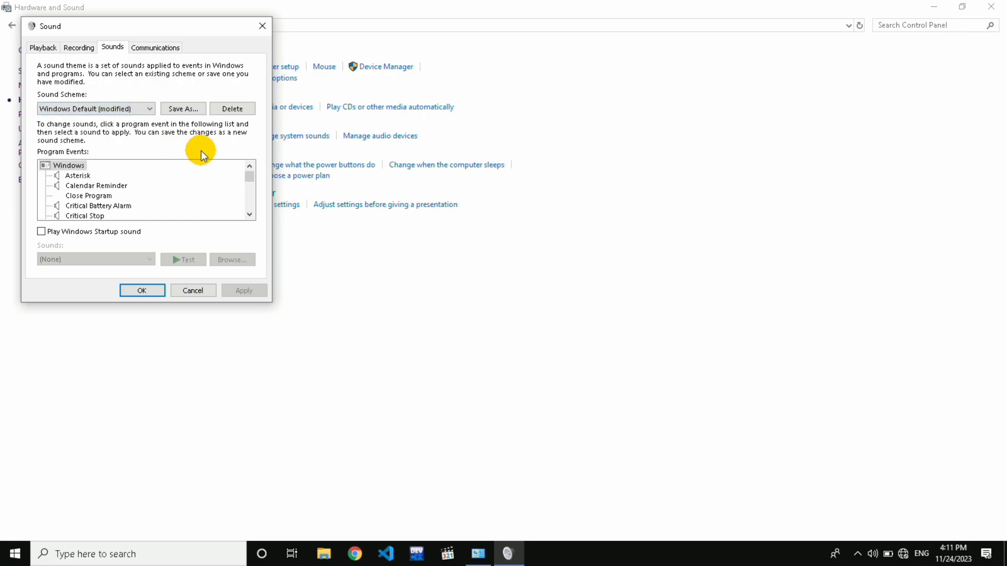
Step: Run the nonexistent program name asdhfklhdaosif to trigger the Windows error sound, and dismiss the error and the Run dialog
key("super+r")
type("asdhfklhdaosif")
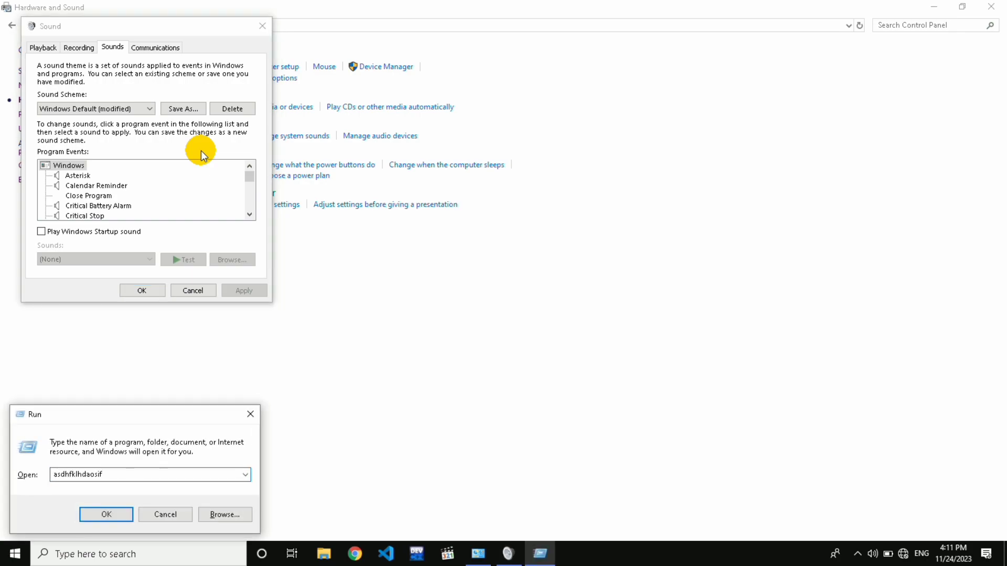
key("Return")
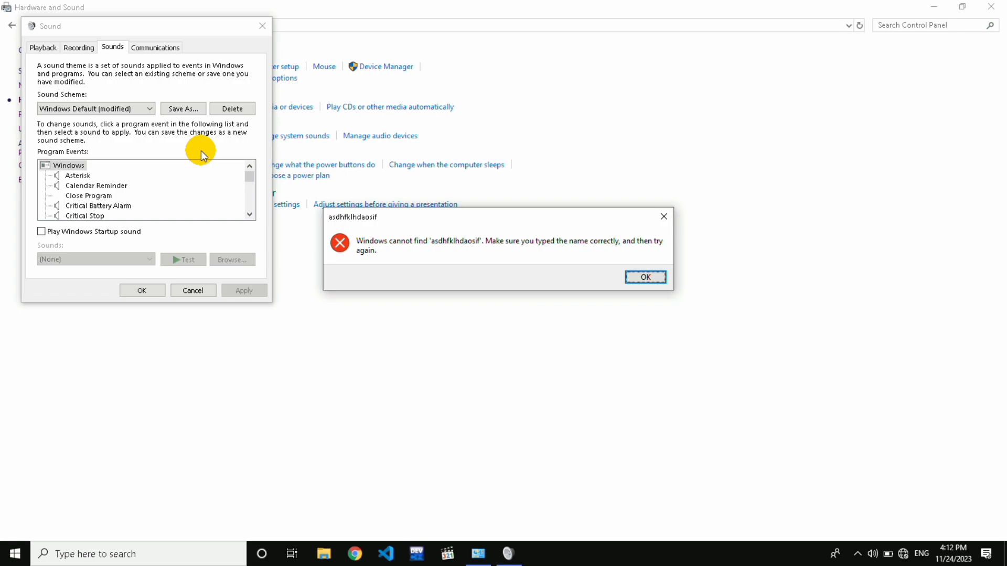
key("Return")
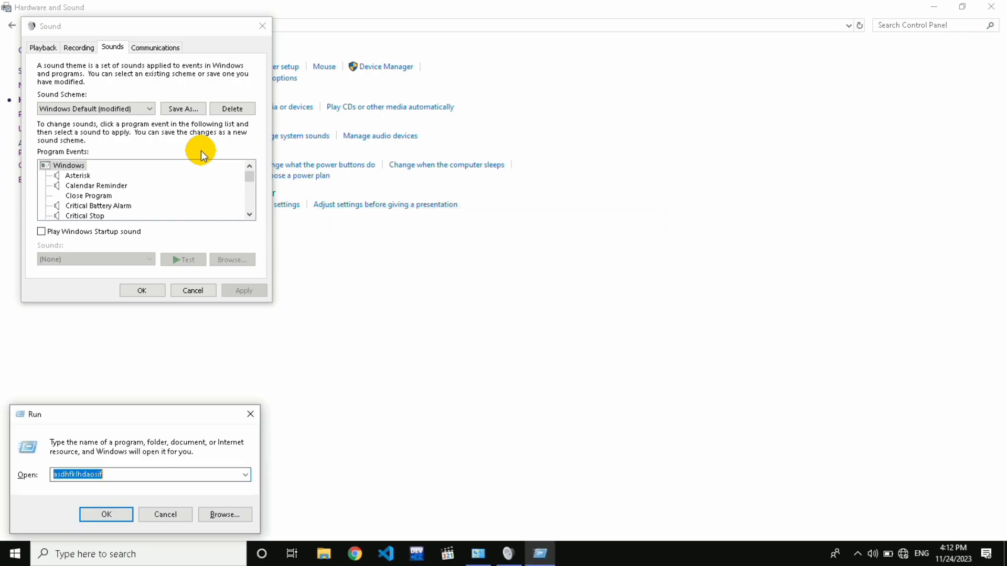
left_click(251, 417)
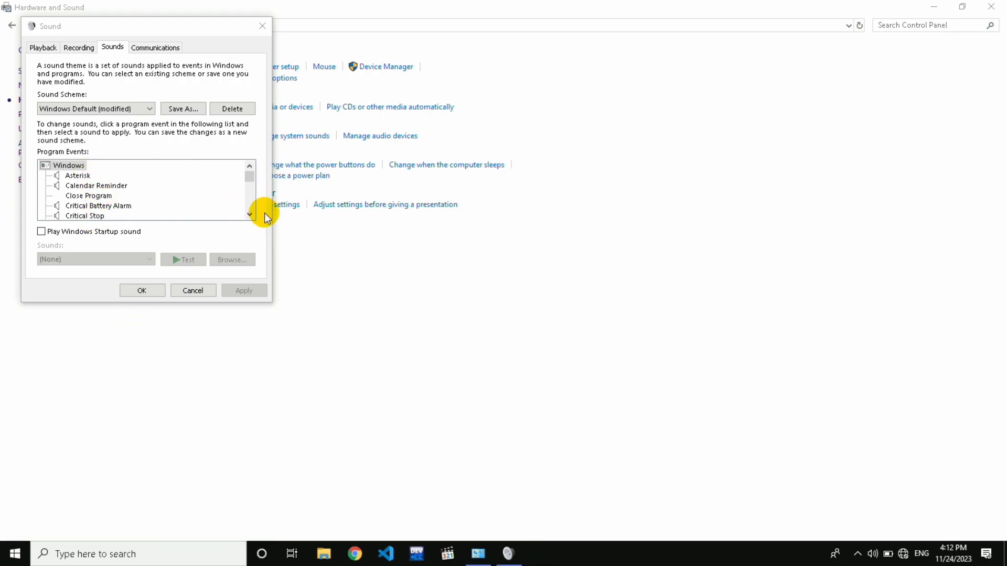
Step: Assign the sound ding.wav to the Close Program event
left_click(104, 196)
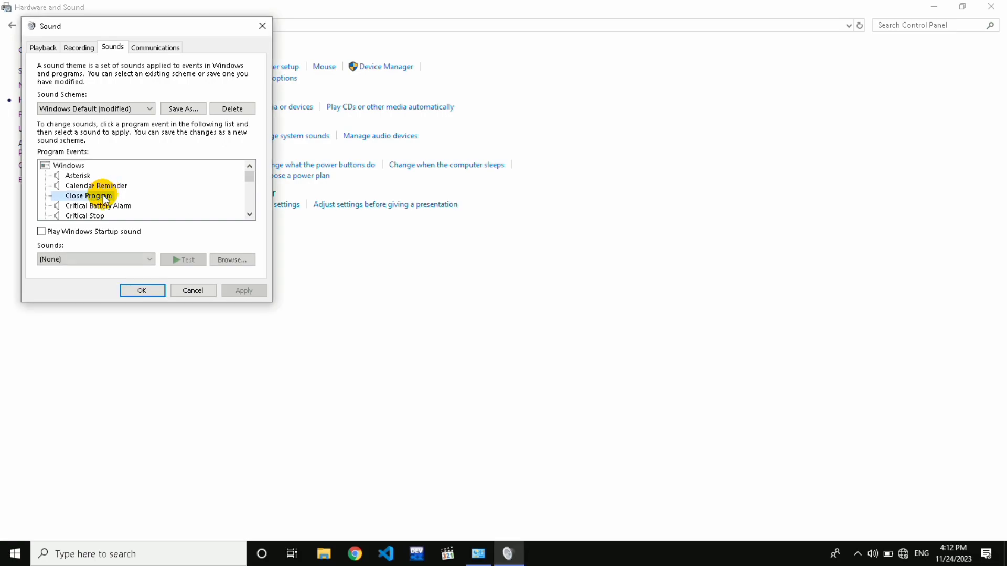
left_click(62, 259)
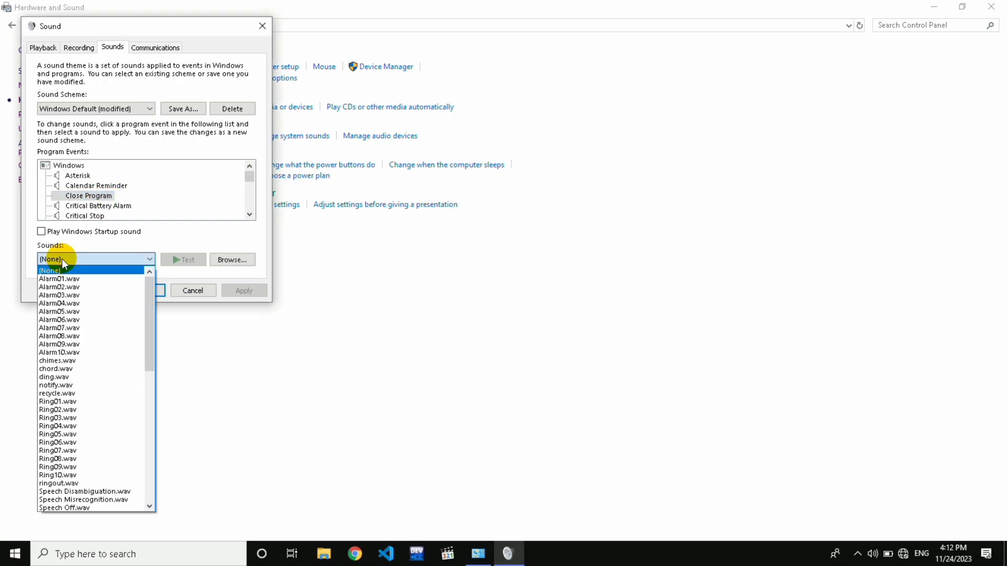
left_click(70, 378)
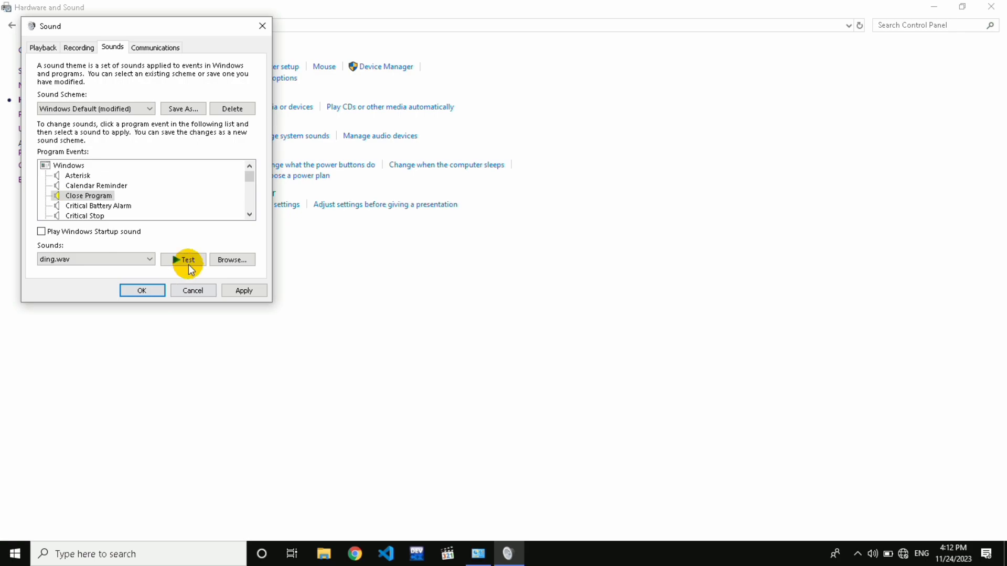
Step: Preview ding.wav for the Close Program event, and replace it with Windows Battery Critical.wav and preview that sound
left_click(189, 261)
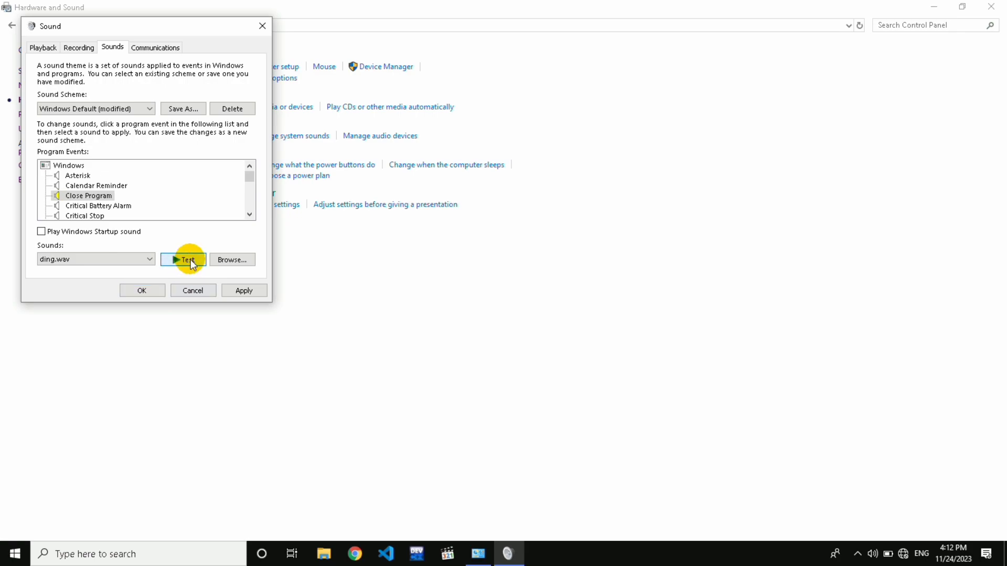
left_click(135, 260)
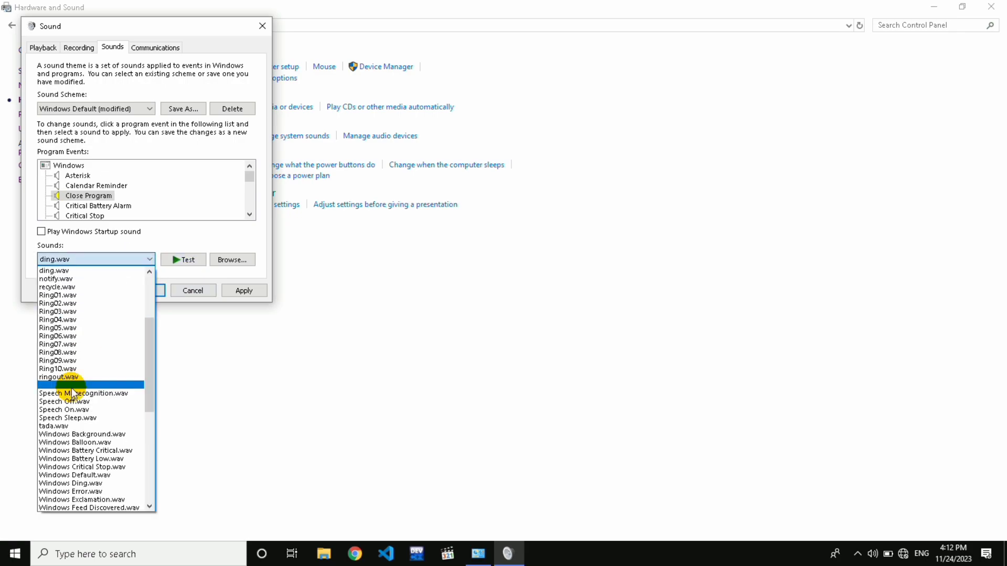
left_click(73, 452)
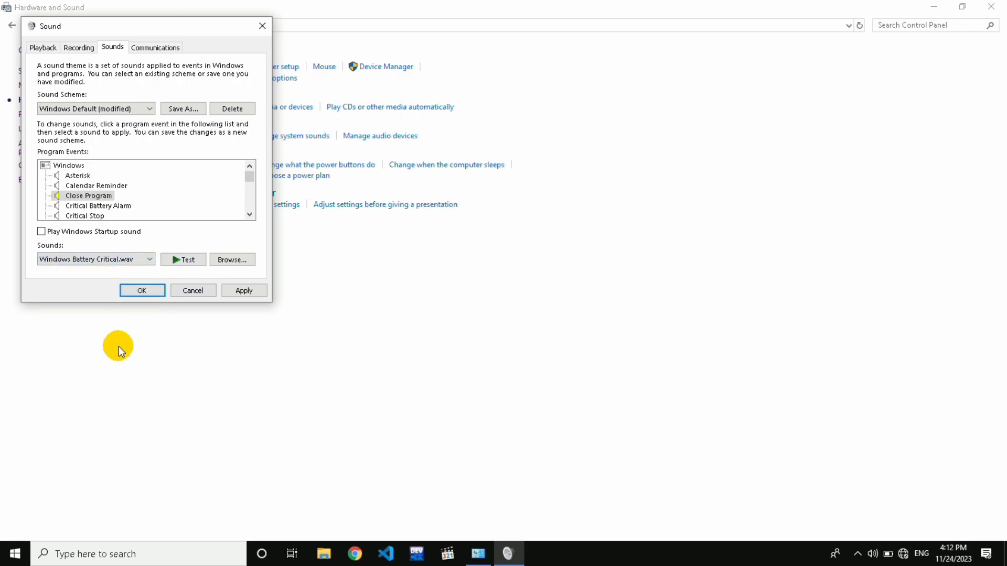
left_click(200, 257)
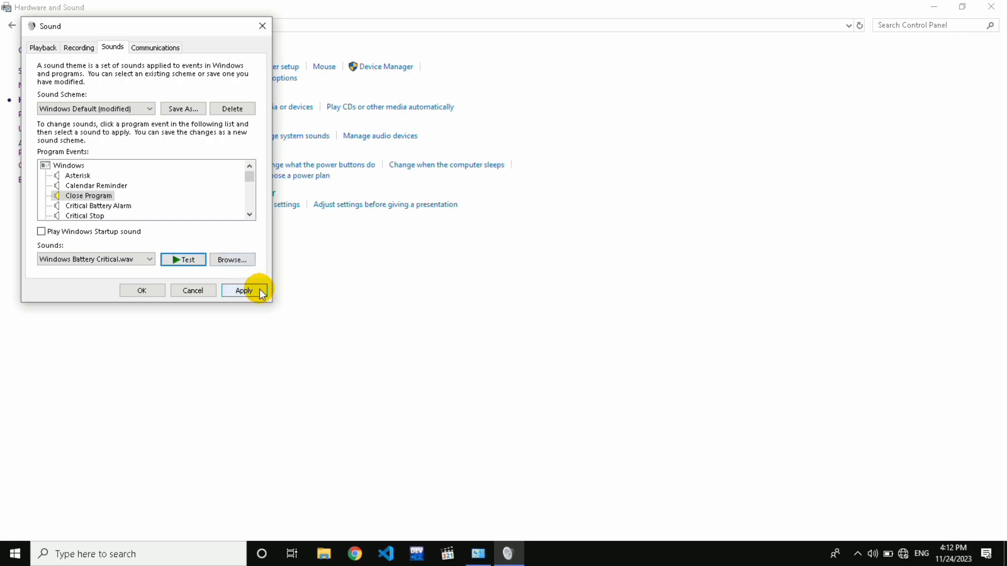
Step: Restore the Windows Default sound scheme, apply it, and close the Sound settings
left_click(150, 109)
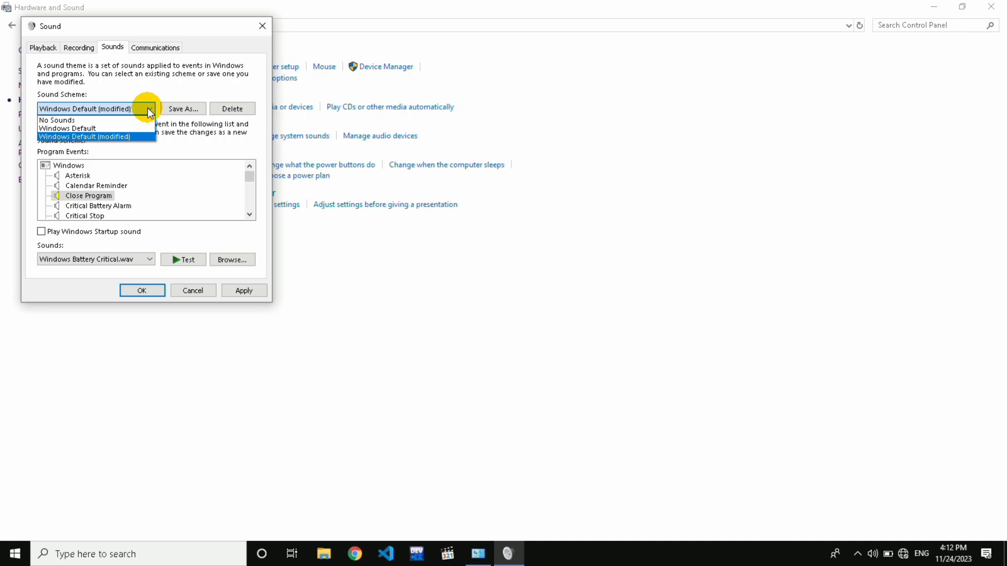
left_click(100, 129)
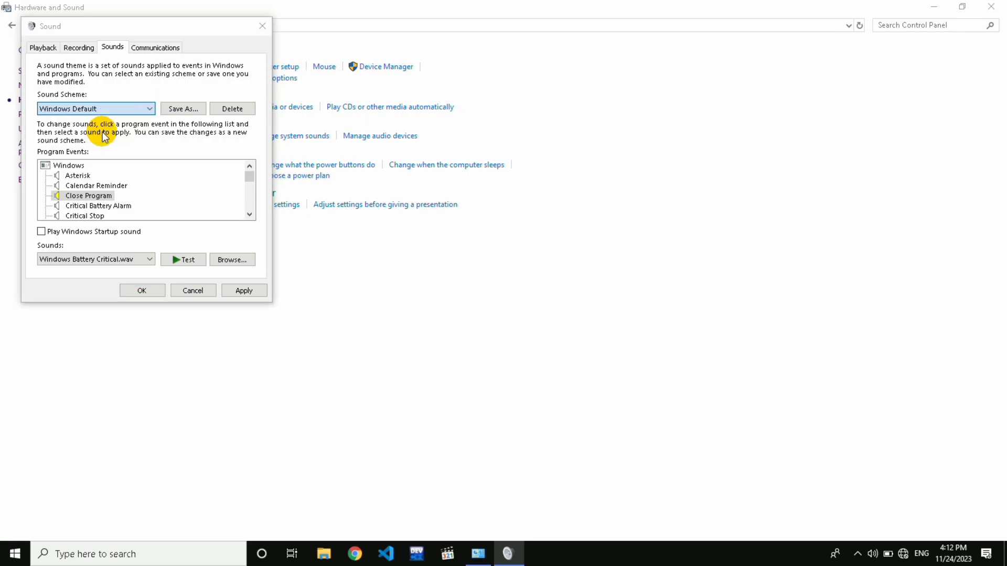
left_click(557, 322)
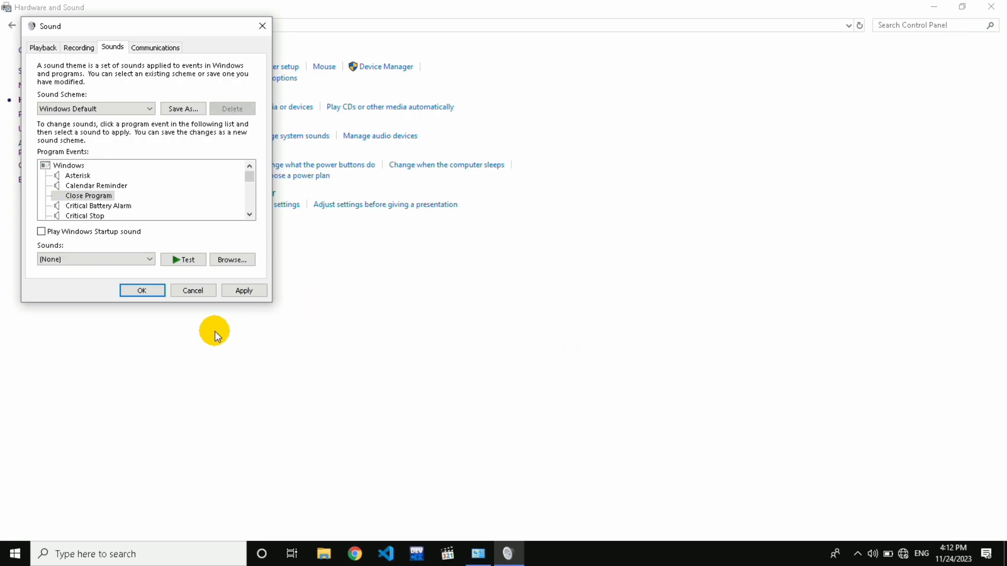
left_click(249, 293)
left_click(149, 290)
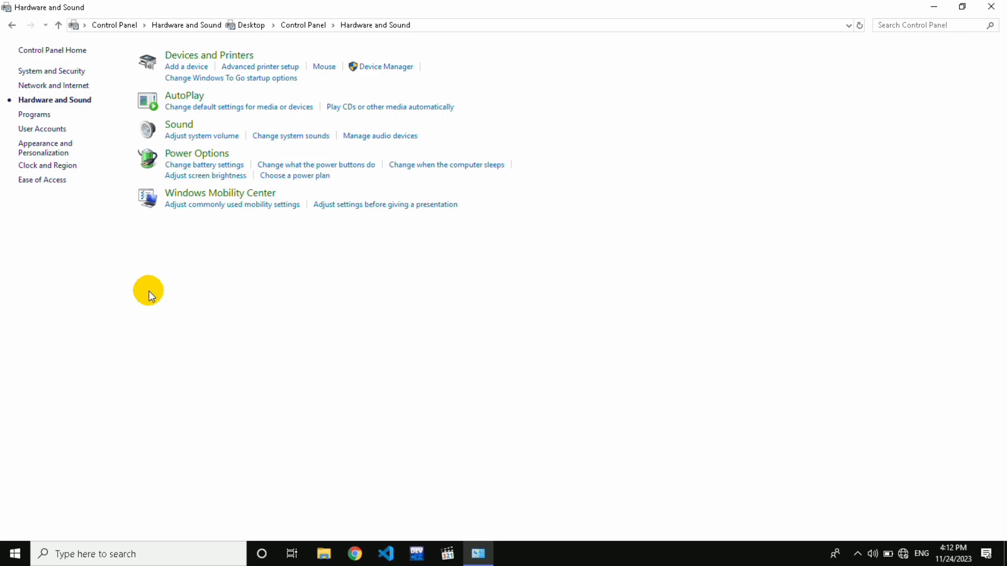
Step: Set the Sound communications option to reduce the volume of other sounds by 80%, apply it, and close the dialog
left_click(184, 129)
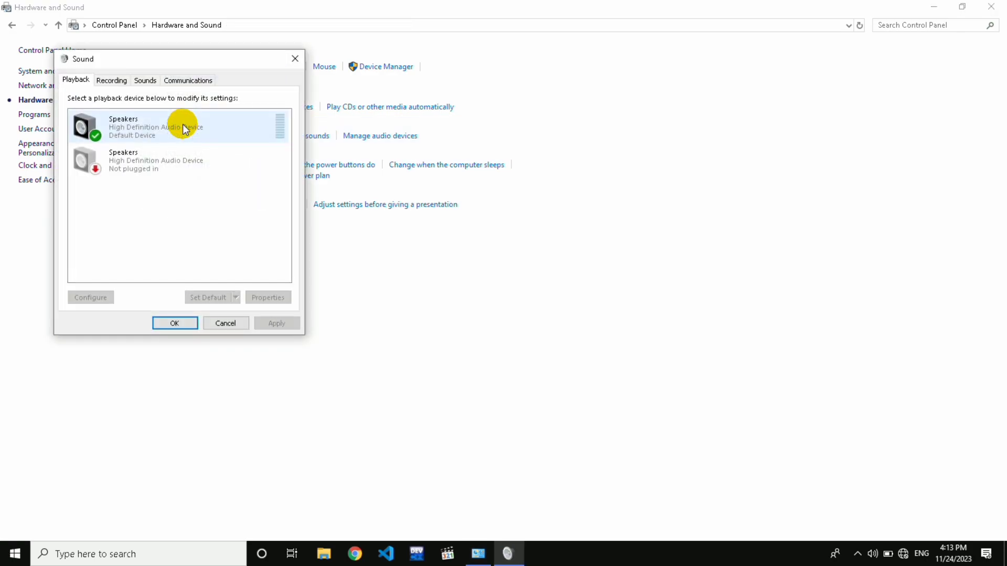
left_click(174, 84)
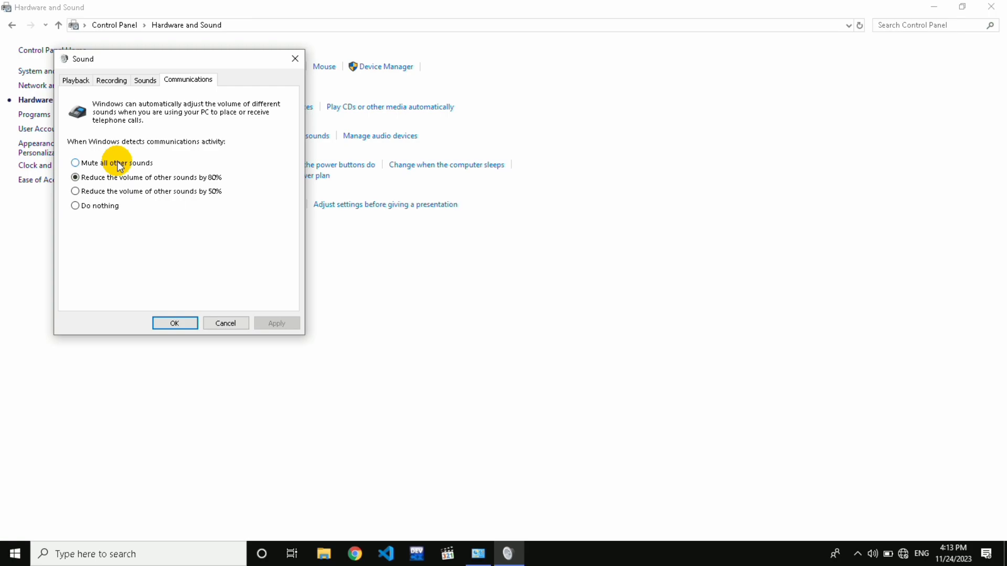
left_click(191, 192)
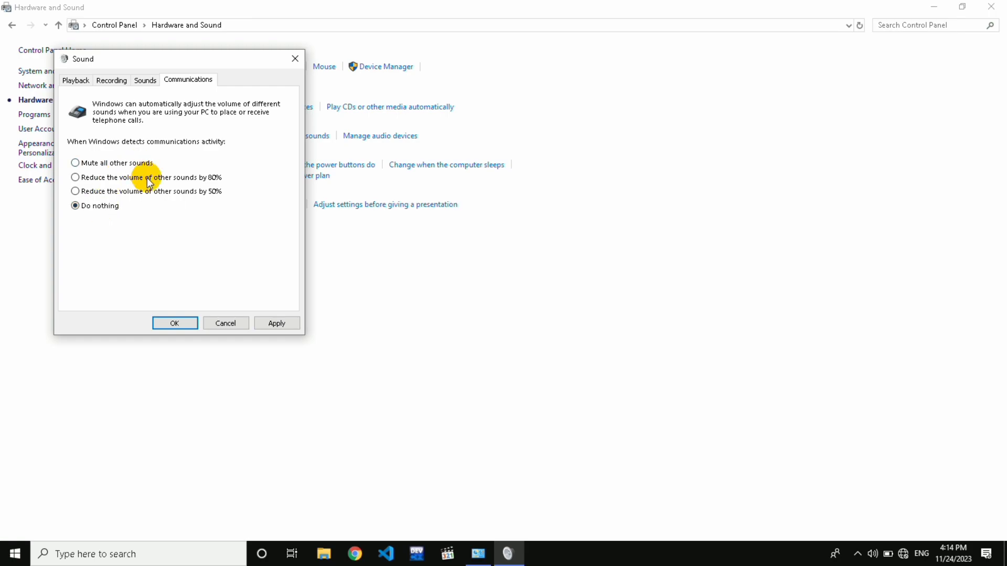
left_click(198, 178)
left_click(276, 323)
left_click(222, 325)
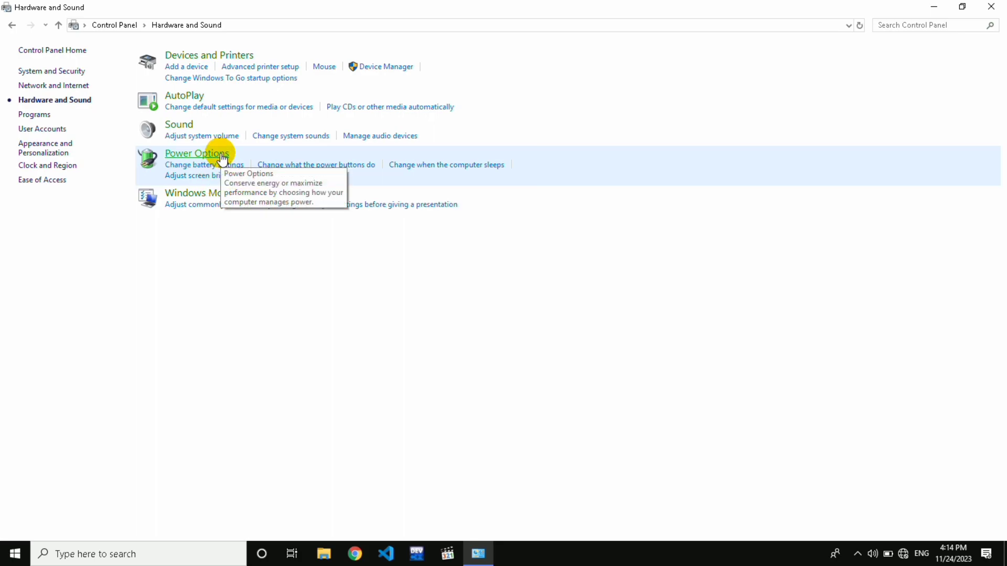
Step: Look over the System and Security category, including its Power Options entry, and return to the Control Panel home page
key("alt+Left")
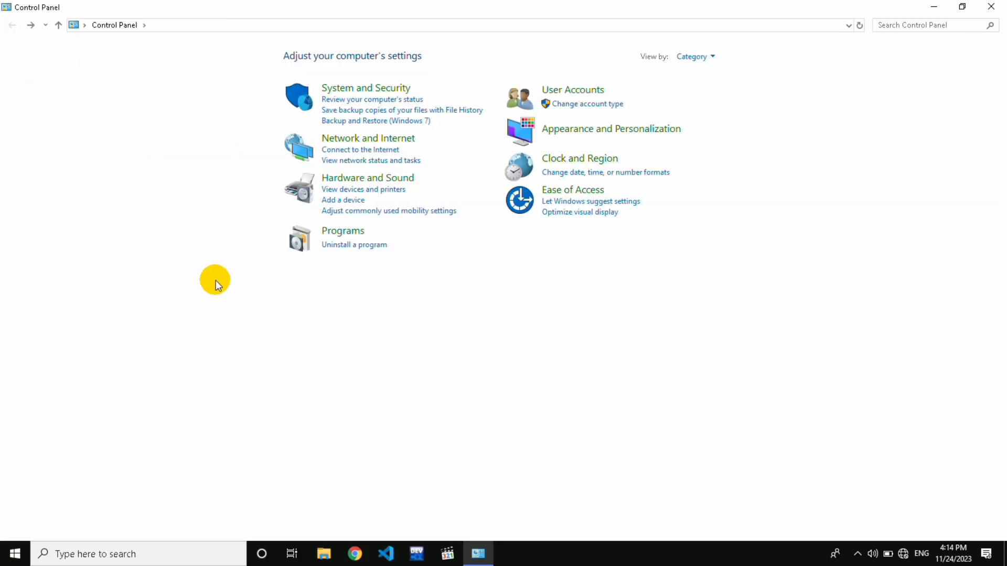
left_click(386, 86)
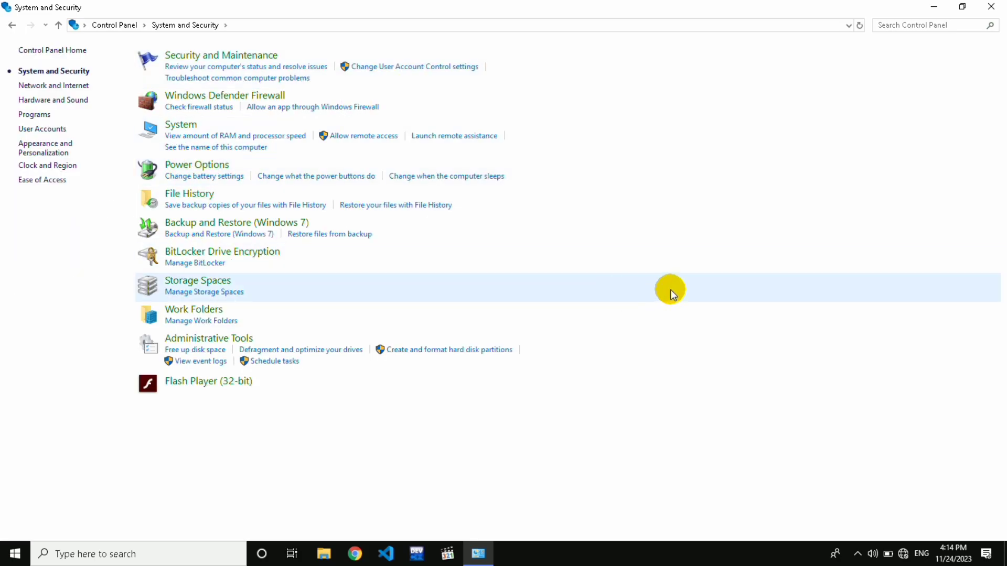
key("alt+Left")
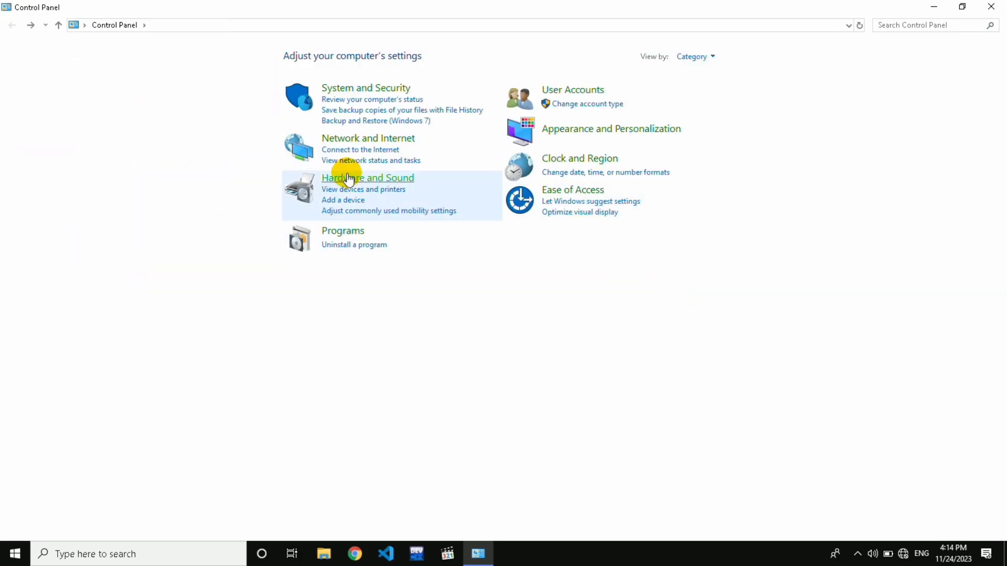
Step: Open Windows Mobility Center from the Hardware and Sound category and adjust the display brightness slightly
left_click(347, 179)
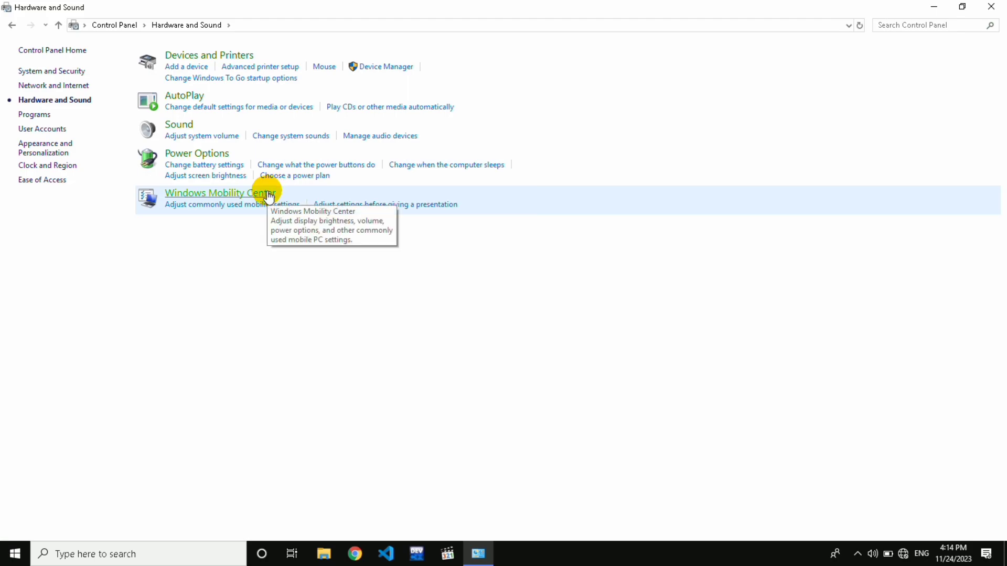
left_click(269, 195)
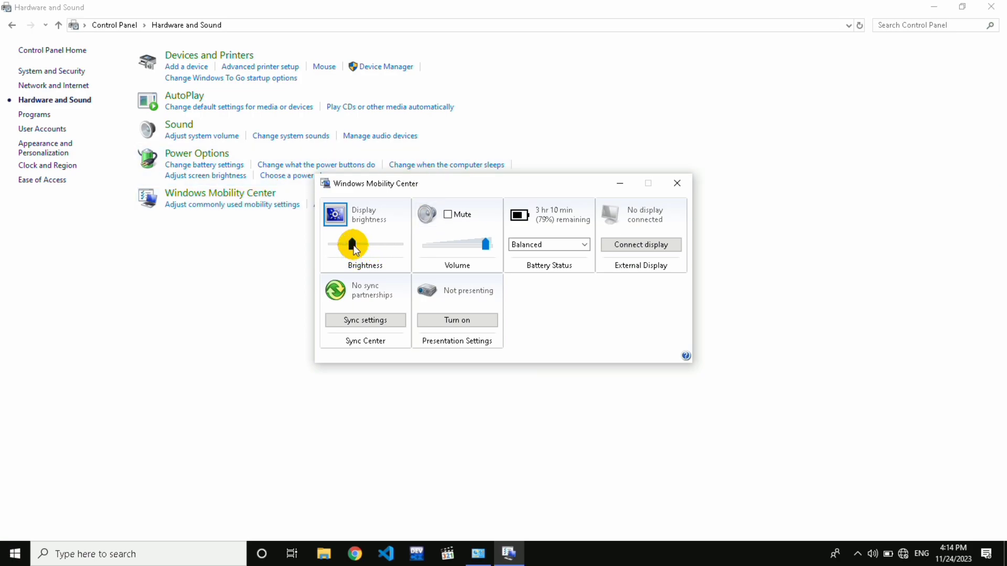
left_click_drag(353, 243, 353, 245)
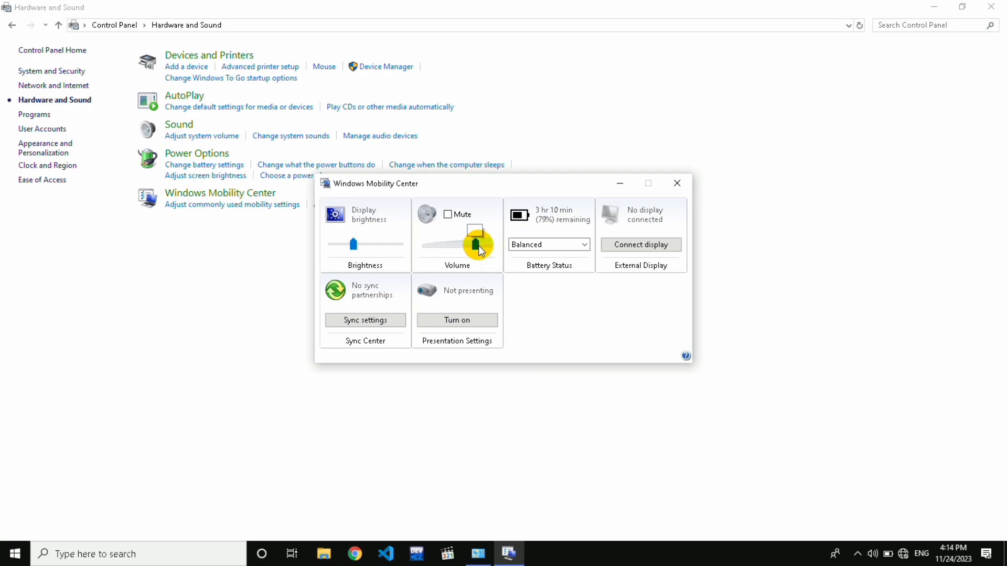
Step: Lower the volume in Windows Mobility Center to about the middle of its range, and switch Mute on and off again
left_click_drag(487, 246, 437, 245)
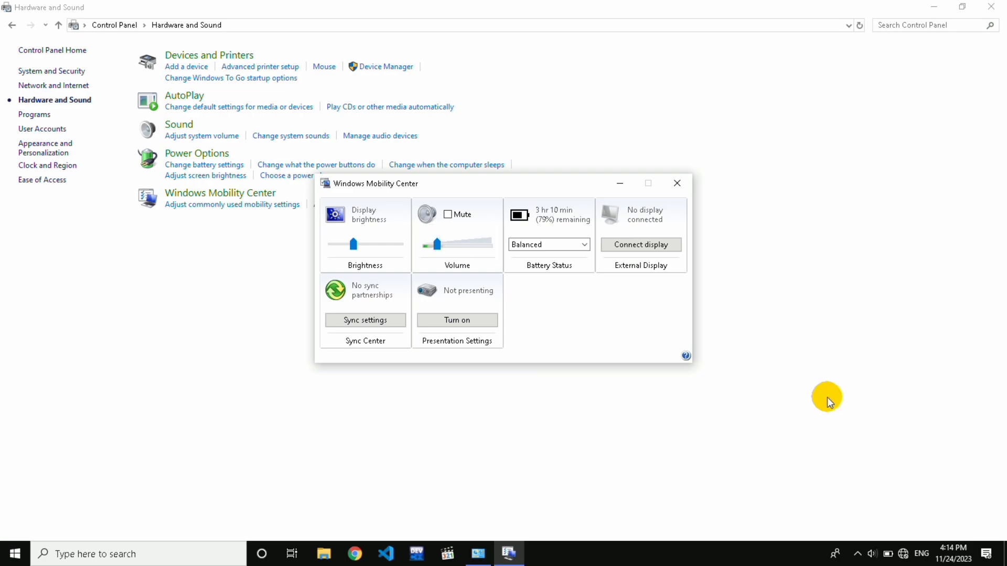
mouse_move(873, 563)
left_click_drag(458, 254, 458, 254)
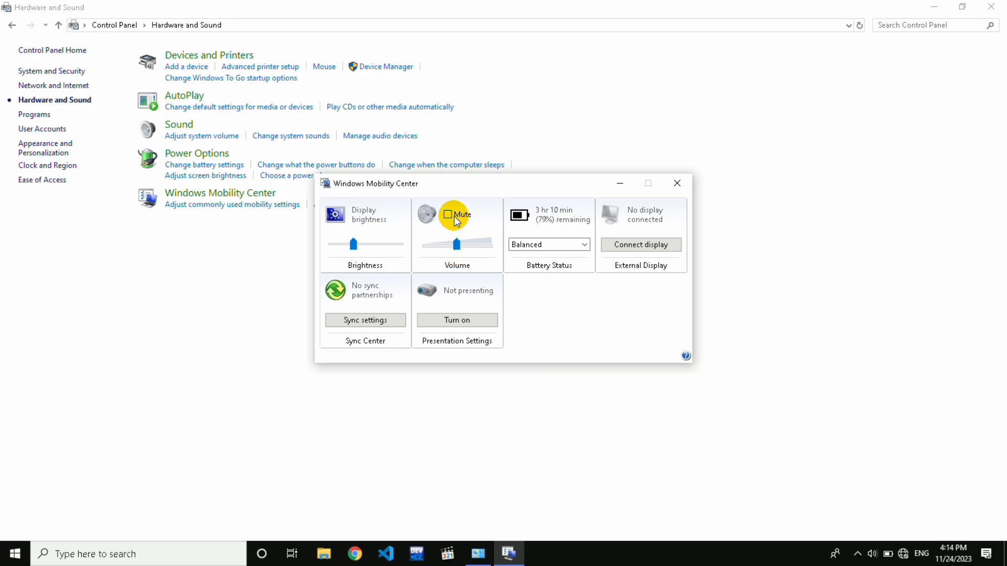
left_click(450, 215)
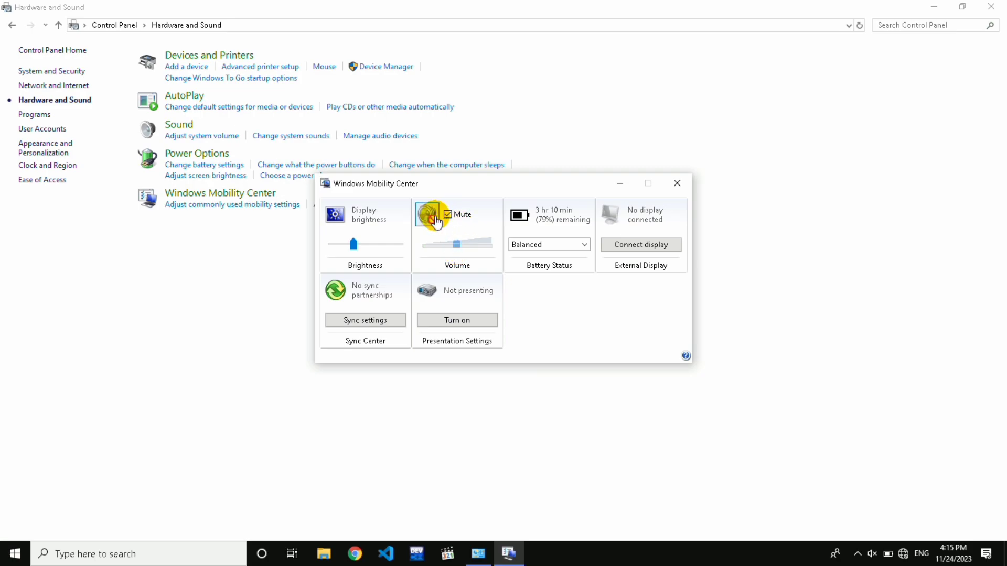
left_click(447, 215)
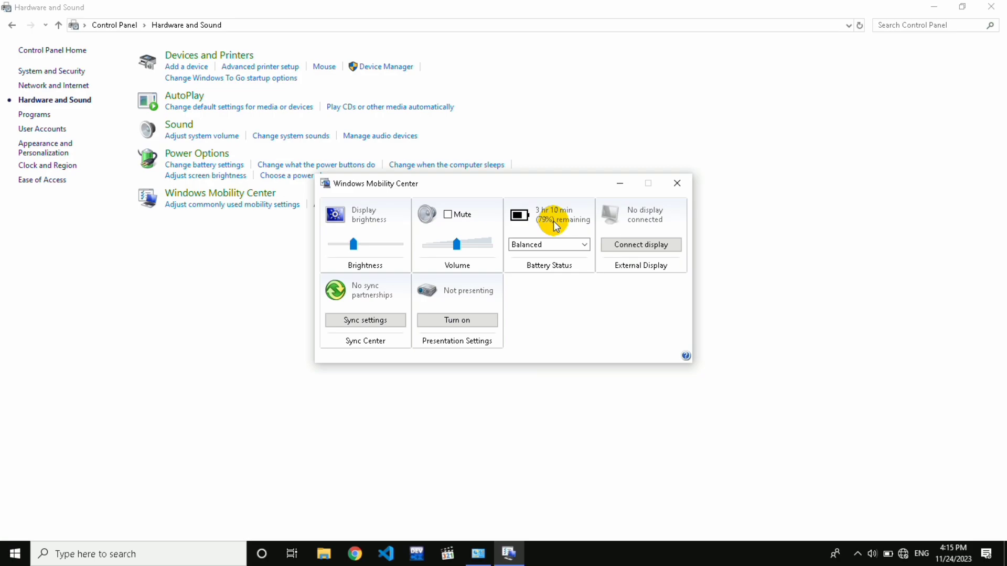
Step: View the projection modes for an external display from Mobility Center and again directly, without choosing a different mode
left_click(645, 251)
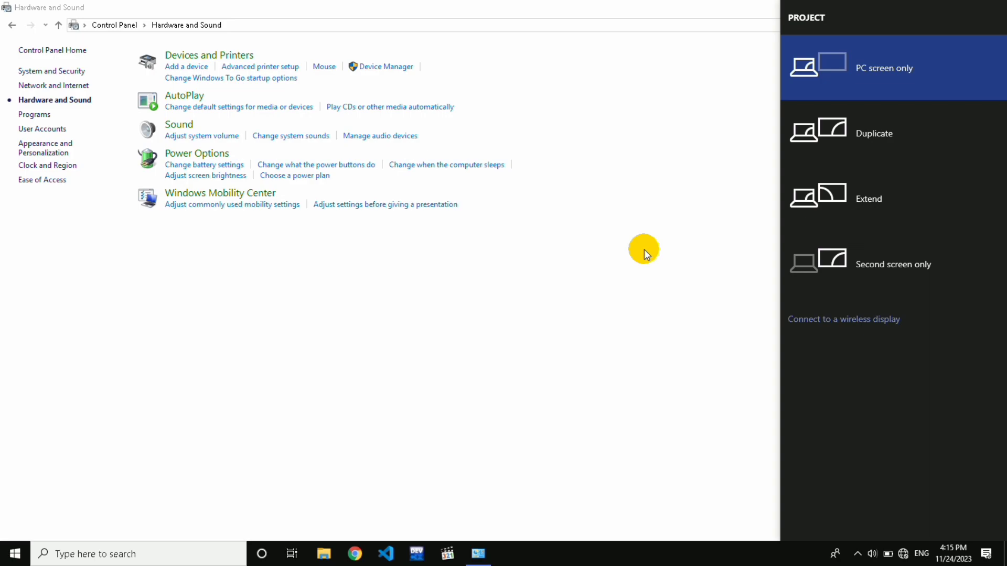
key("Escape")
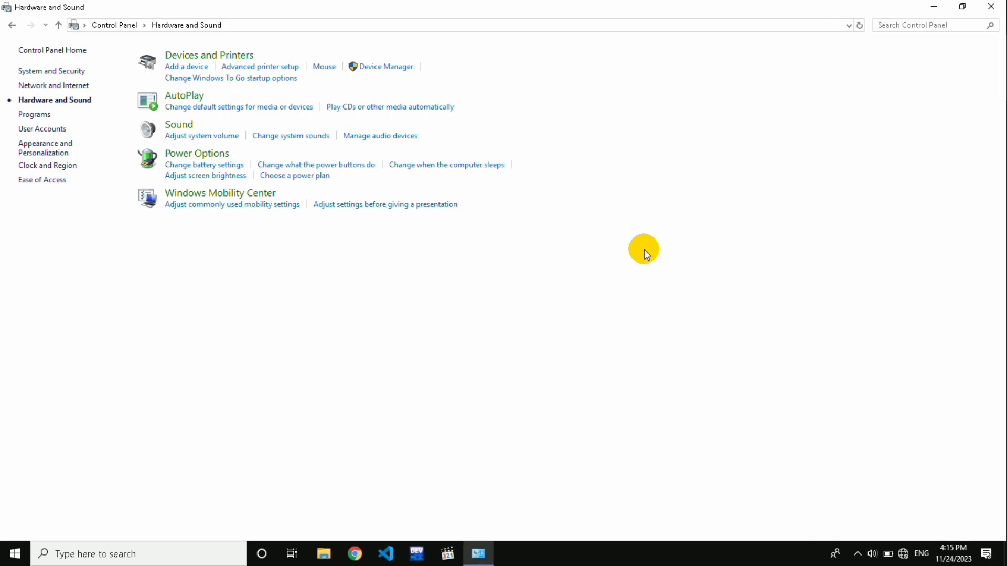
key("super+p")
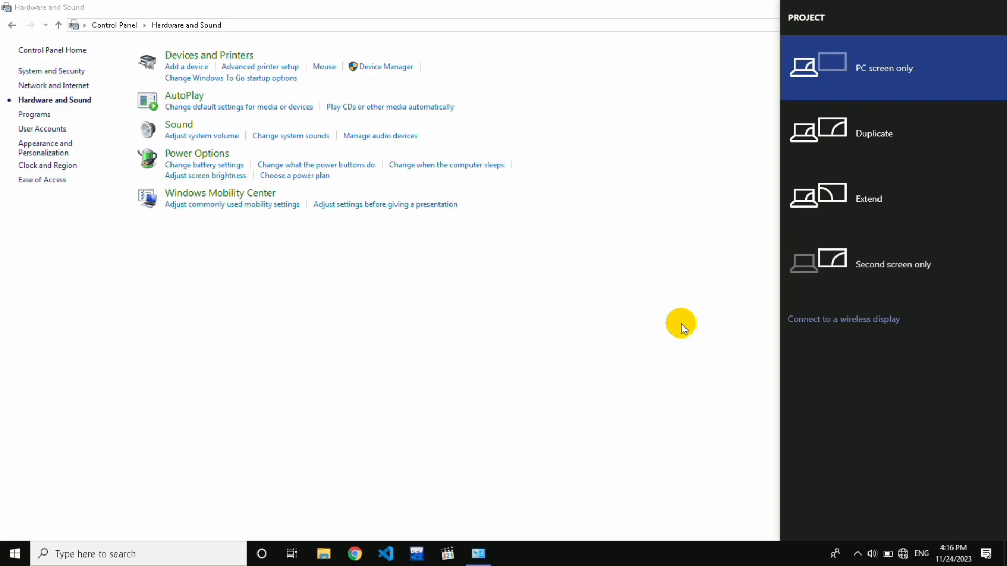
left_click(682, 323)
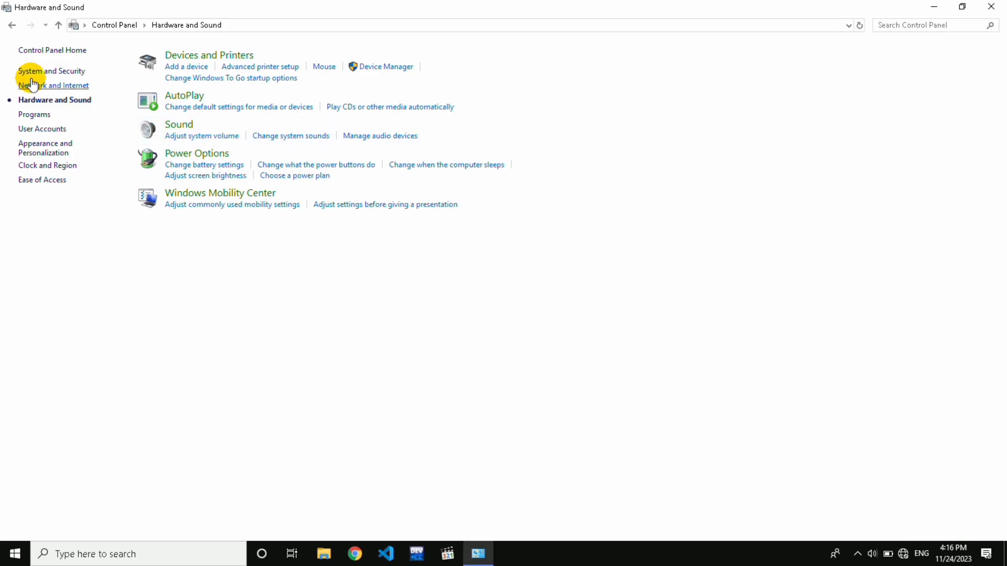
Step: Open Programs and Features from the Programs category in Control Panel to view the installed programs
left_click(59, 24)
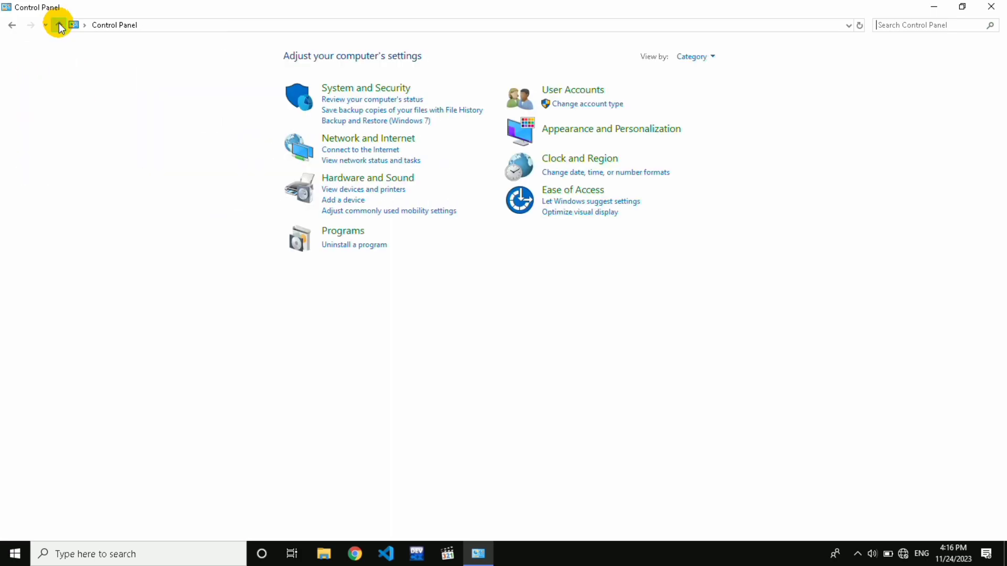
left_click(343, 229)
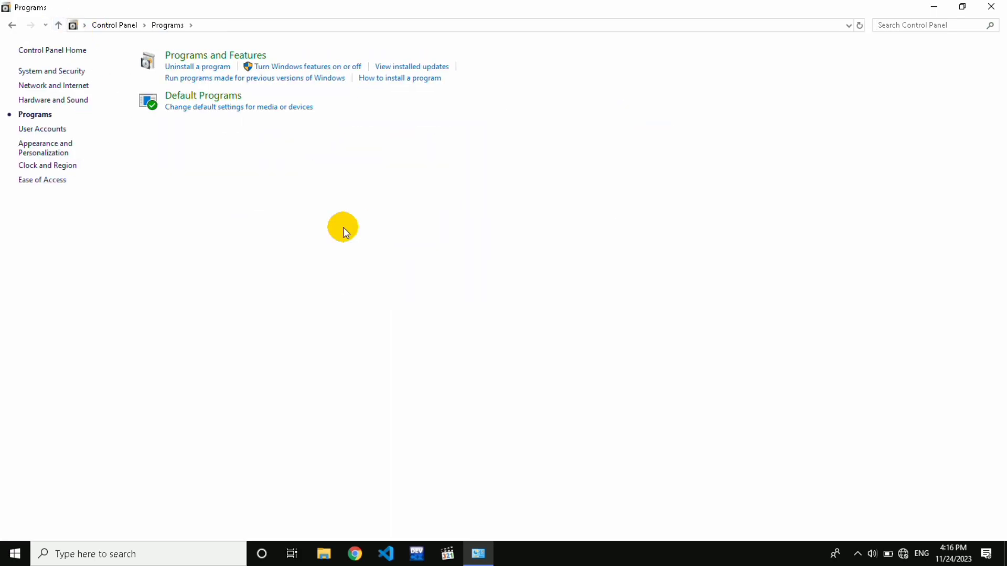
left_click(216, 56)
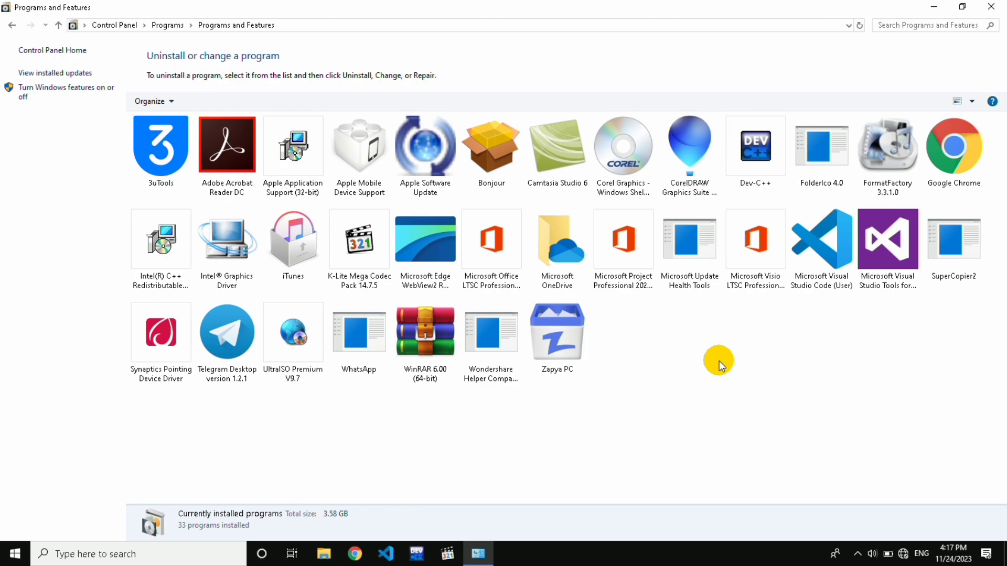
Step: View the Program Files folder on Local Disk (C:) in File Explorer, close it, and return to the Programs and Features window
left_click(933, 7)
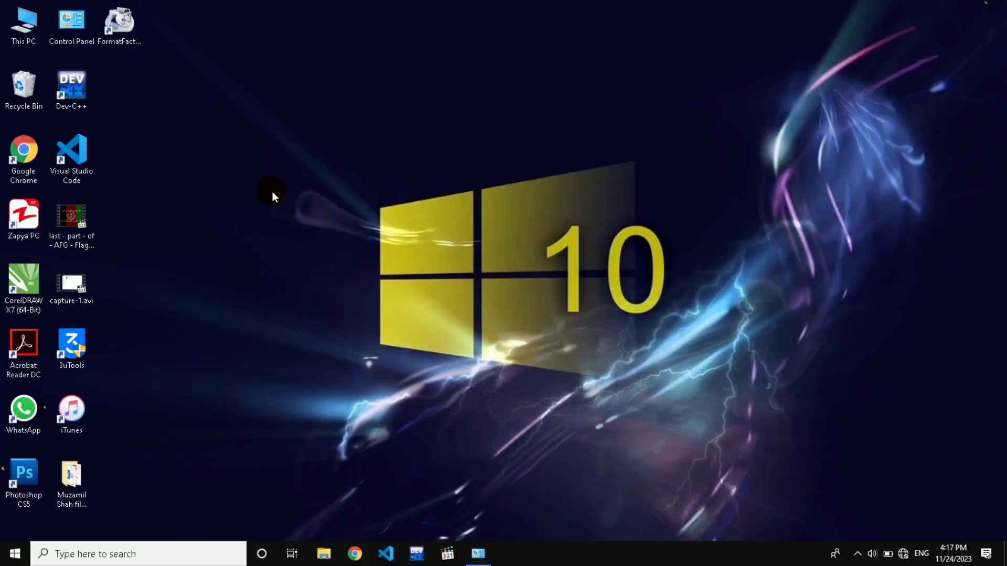
double_click(26, 33)
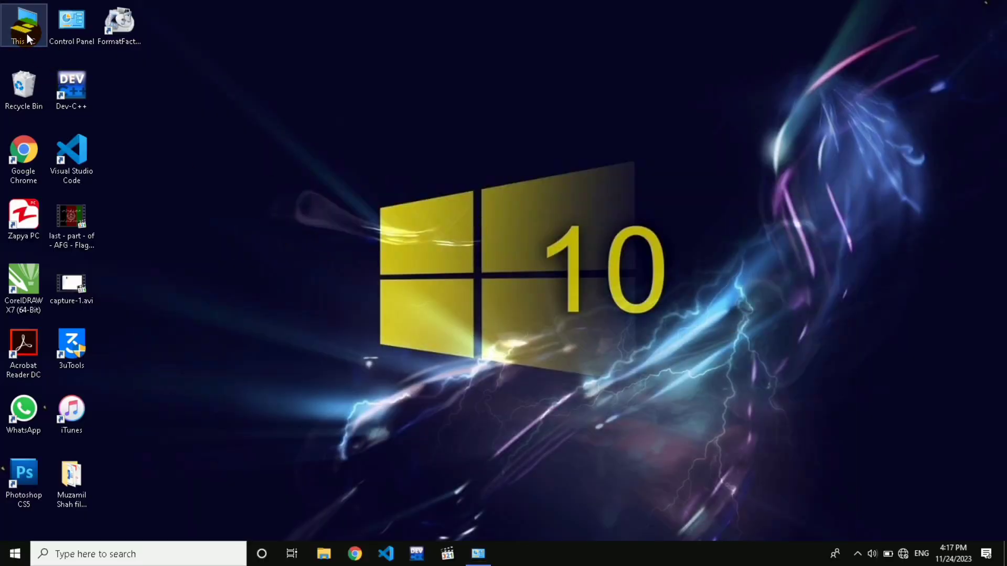
left_click(364, 229)
double_click(364, 226)
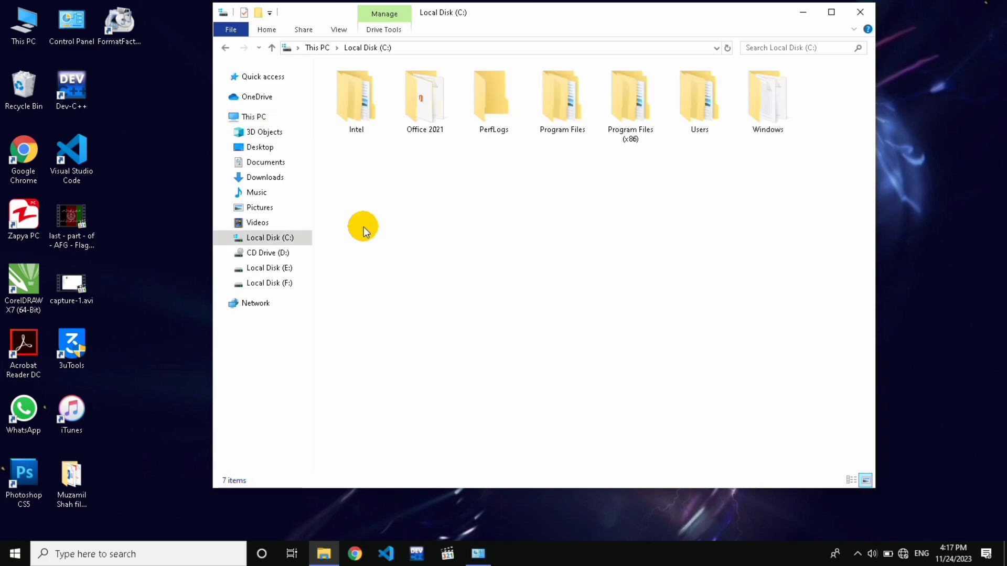
left_click(553, 110)
double_click(553, 110)
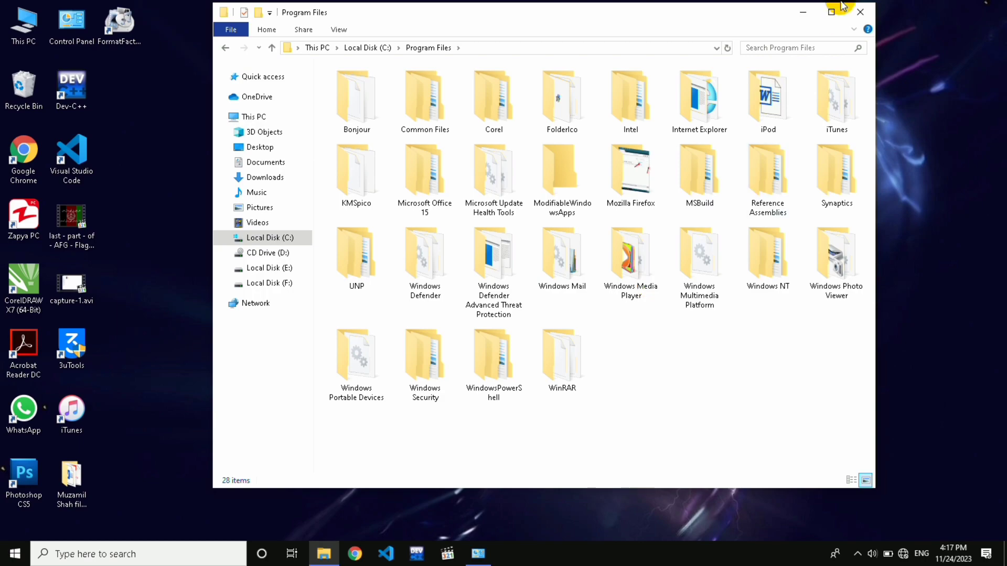
left_click(859, 14)
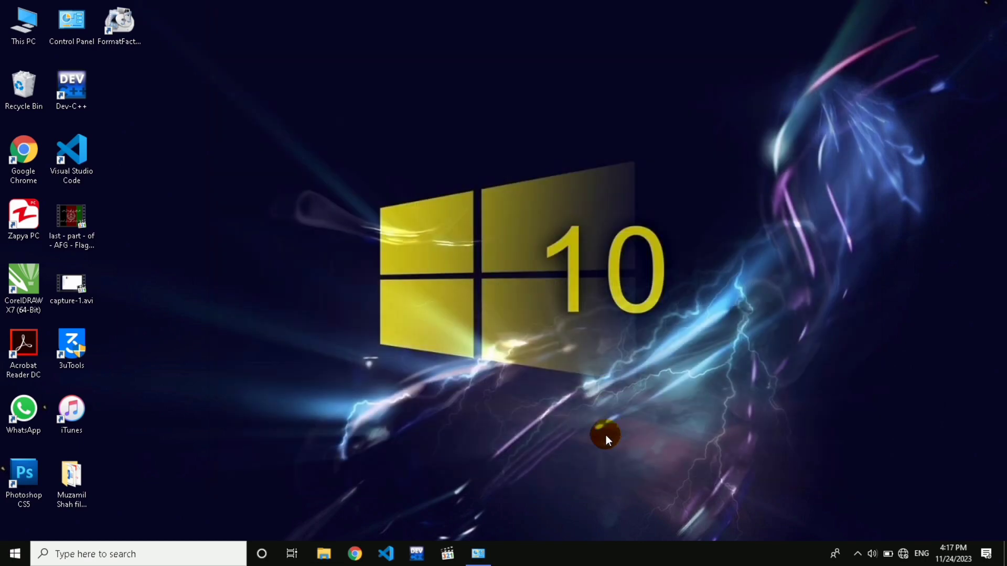
left_click(490, 559)
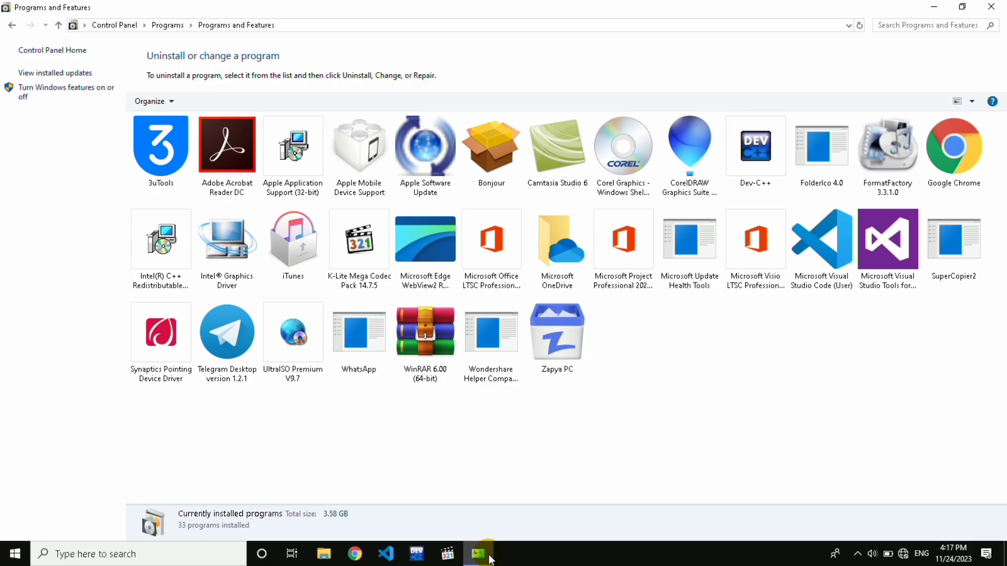
Step: Uninstall FormatFactory 3.3.1.0 from the installed programs, confirm its removal, and close Programs and Features
left_click(900, 134)
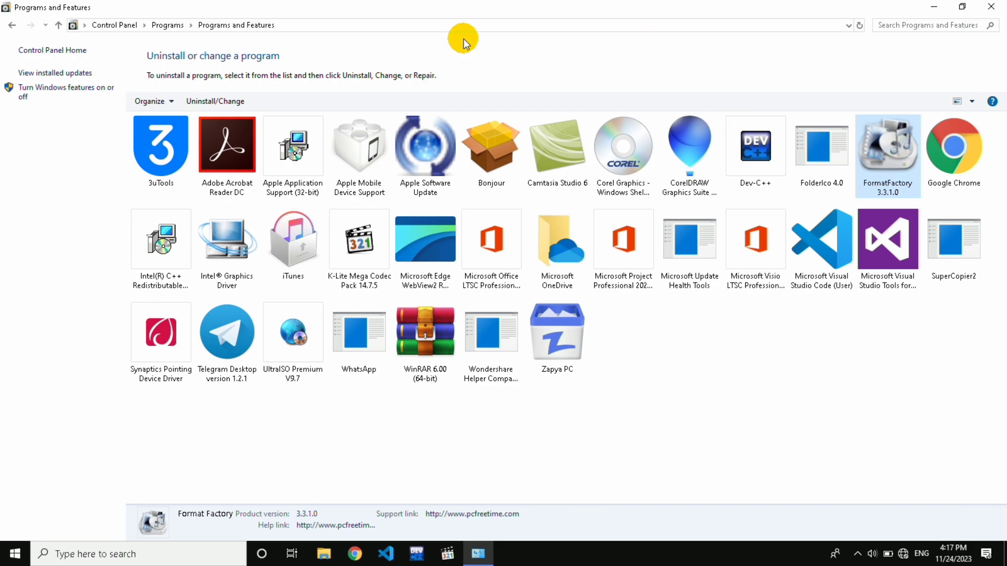
left_click(228, 101)
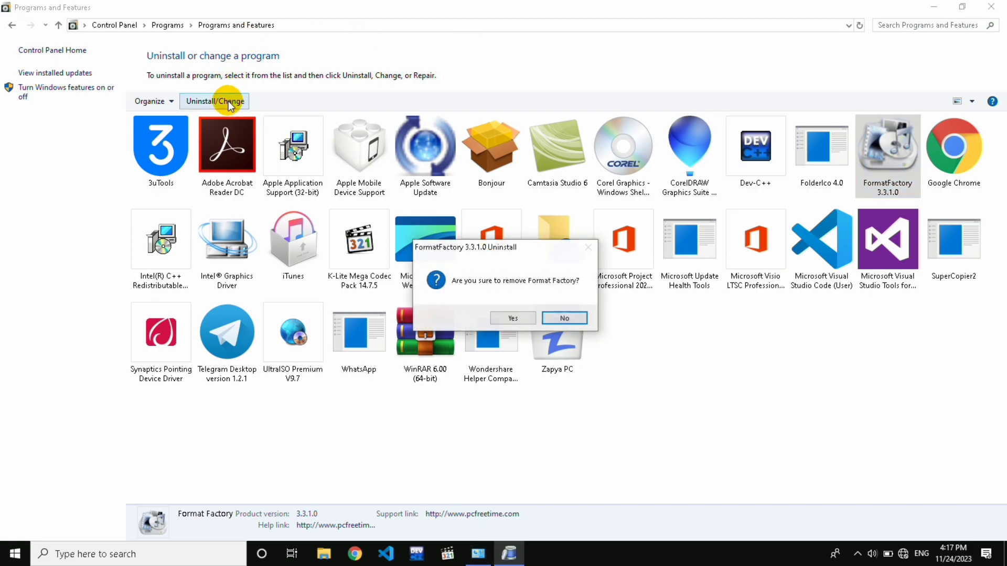
left_click(514, 318)
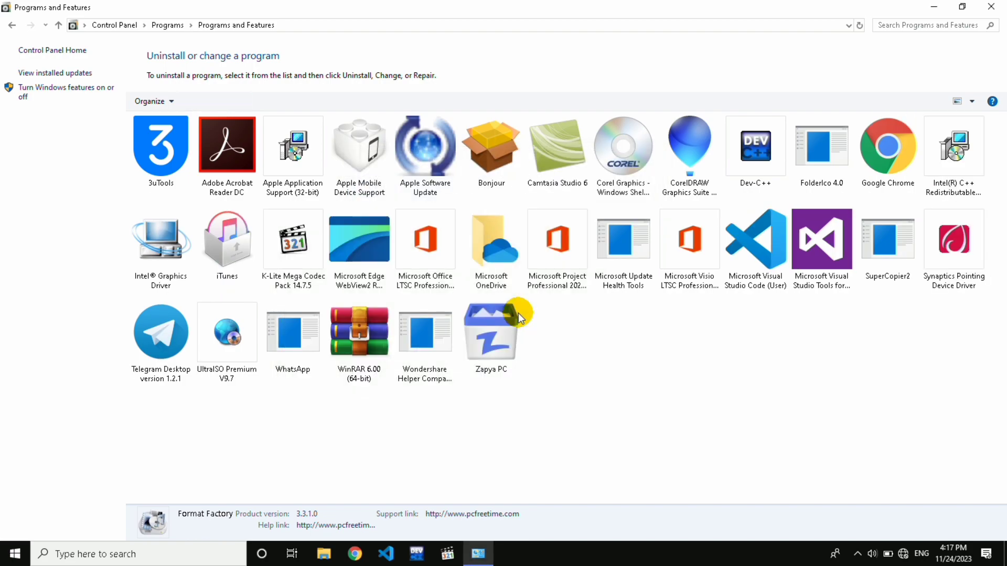
key("alt+F4")
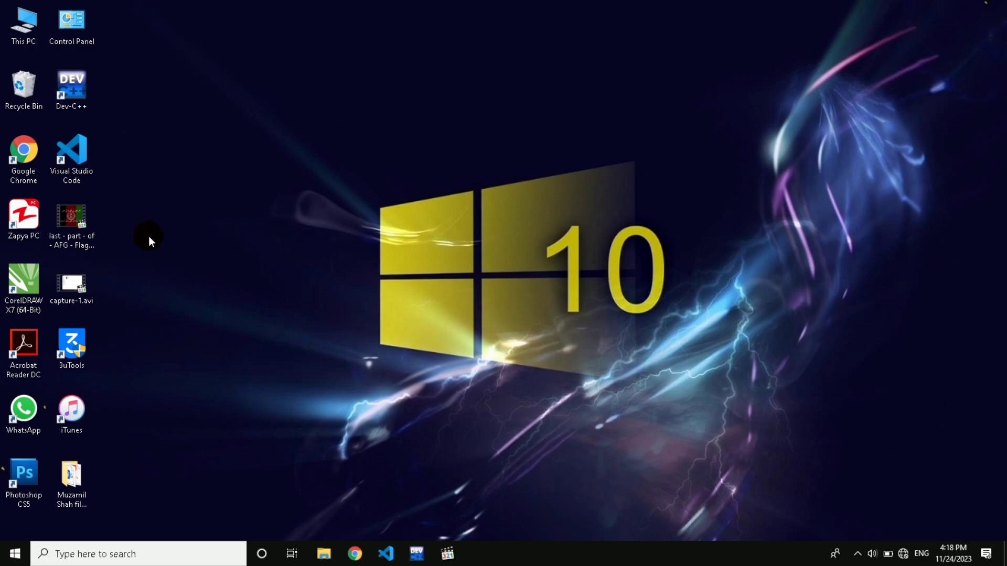
Step: Move the AFG Flag .mp4 video and capture-1.avi out of the icon columns, side by side on the empty desktop area
left_click_drag(84, 237, 207, 189)
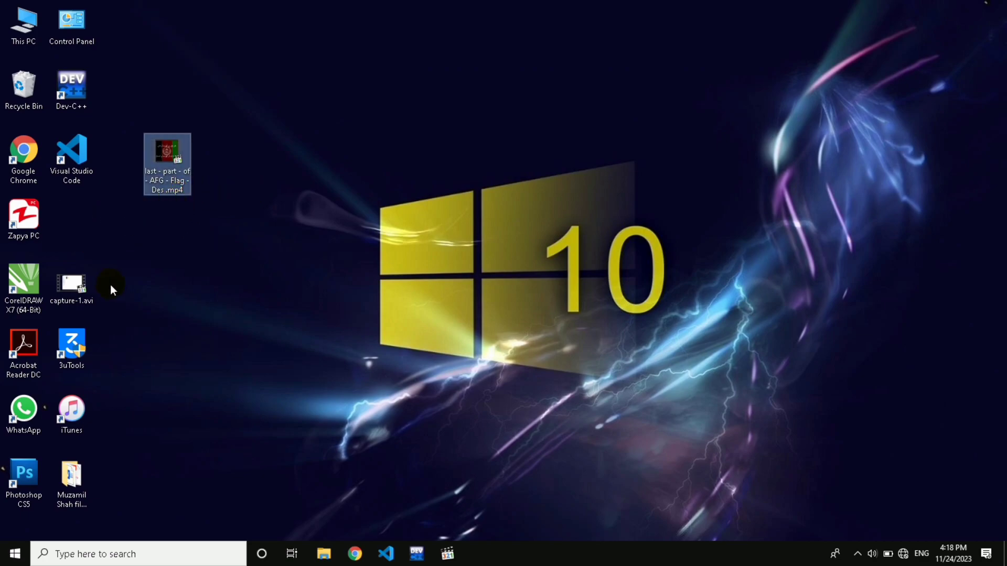
left_click_drag(86, 289, 279, 153)
left_click(187, 184)
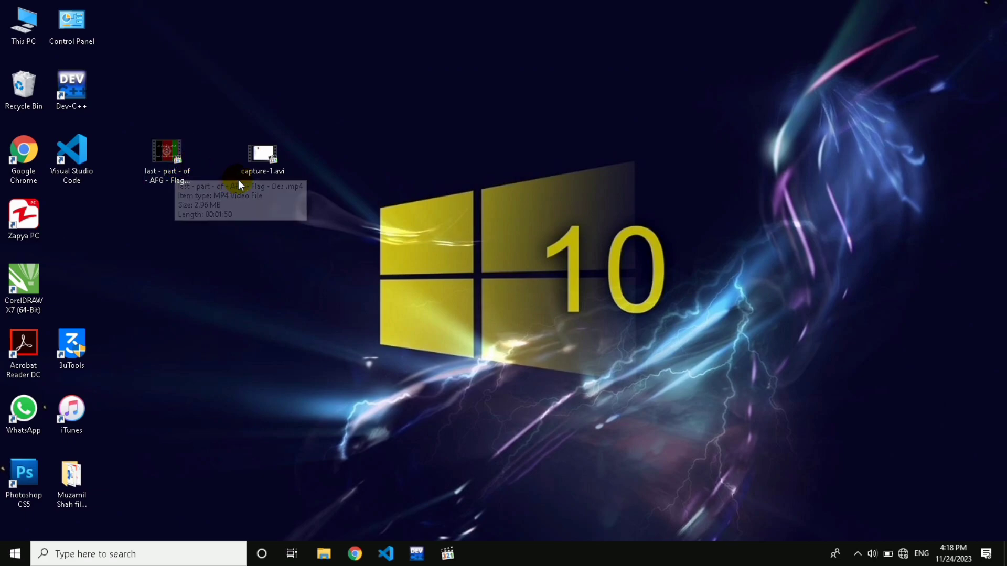
left_click(279, 165)
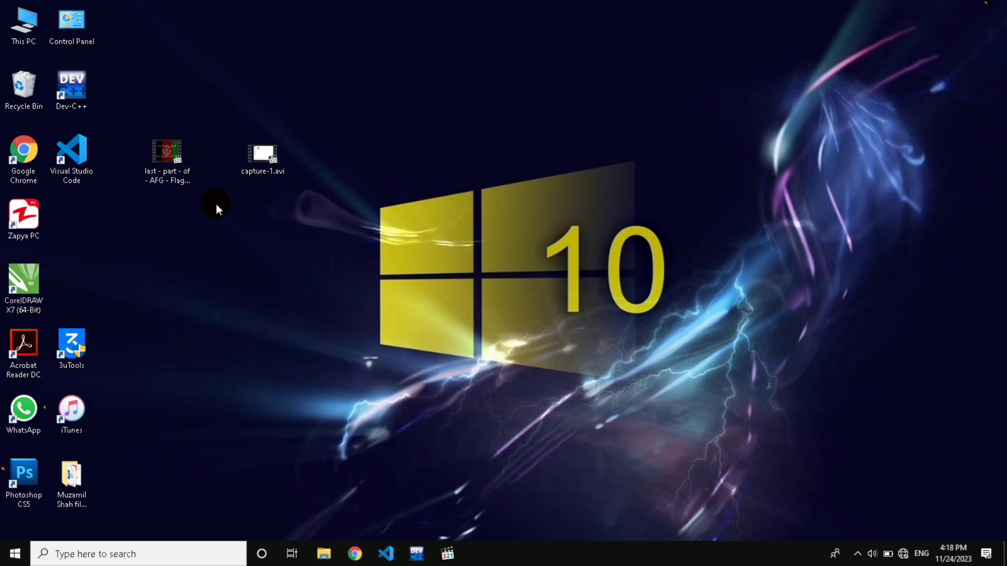
Step: View the AFG Flag video's properties and the apps offered for opening .mp4 files, and close them without changing the app
right_click(173, 167)
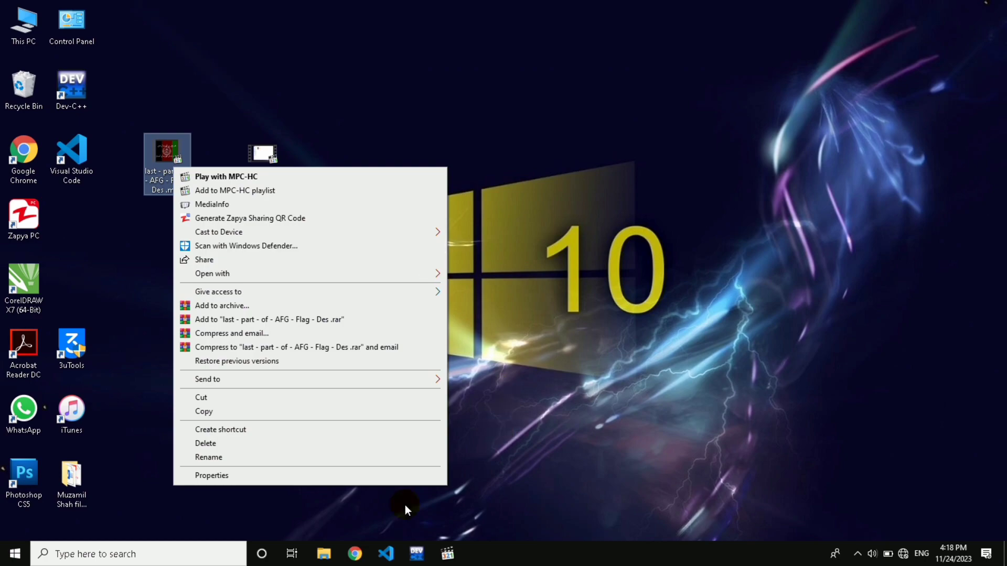
left_click(230, 474)
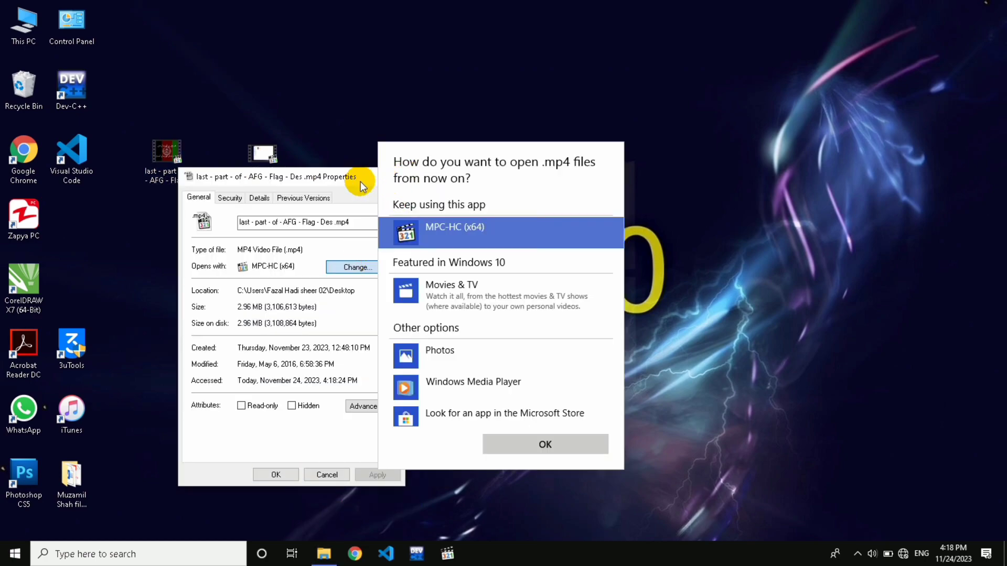
left_click(360, 182)
left_click(394, 177)
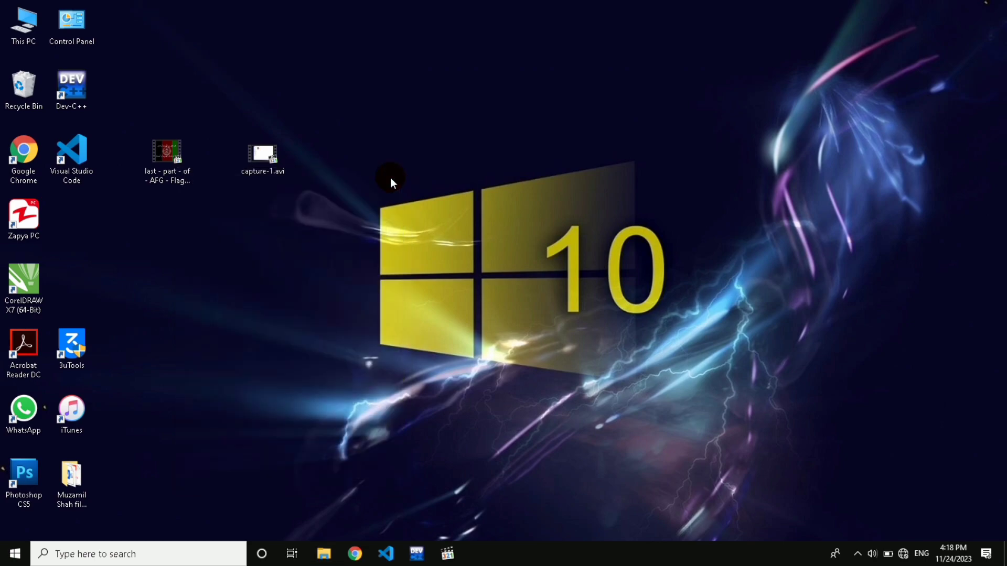
Step: Open the Default apps settings through Set your default programs, under Default Programs in Control Panel's Programs category
double_click(85, 27)
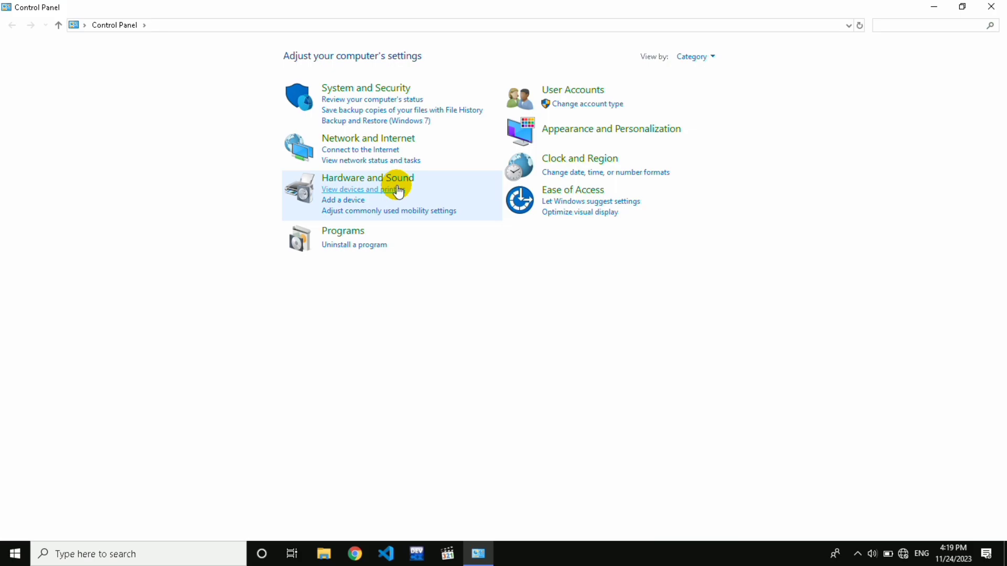
left_click(339, 235)
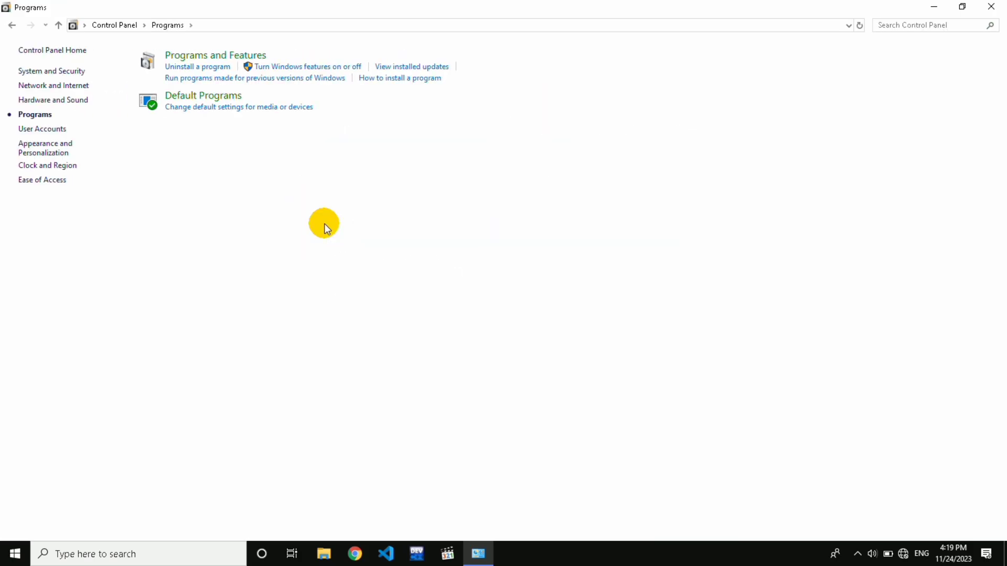
left_click(219, 97)
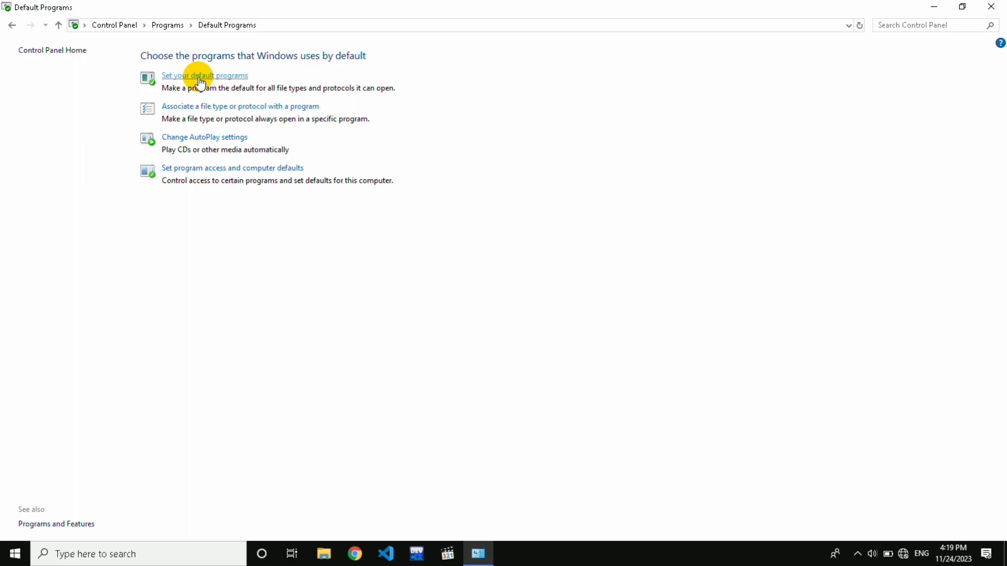
left_click(199, 78)
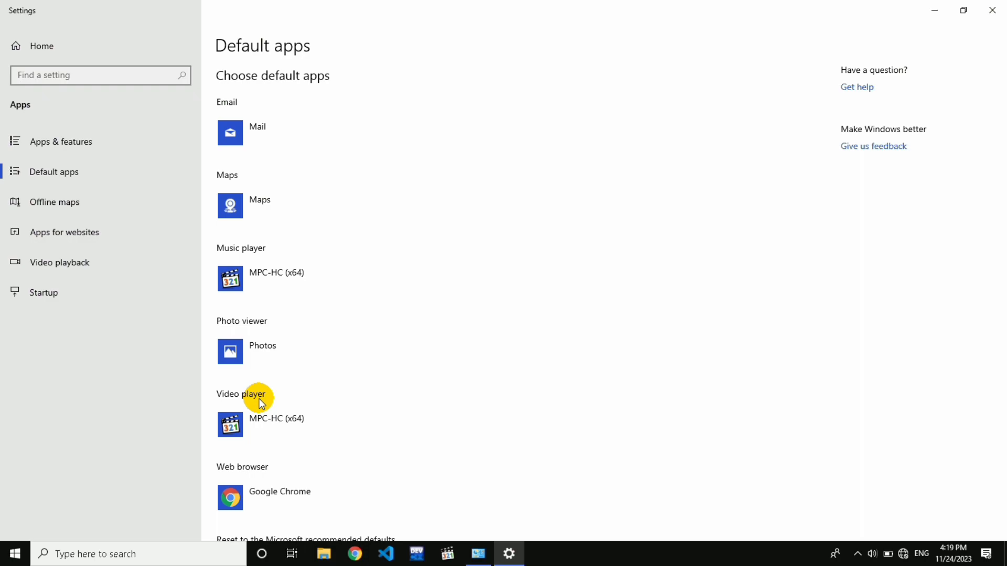
Step: Set Windows Media Player as the default video player, and minimize Settings and Control Panel to show the desktop
left_click(281, 430)
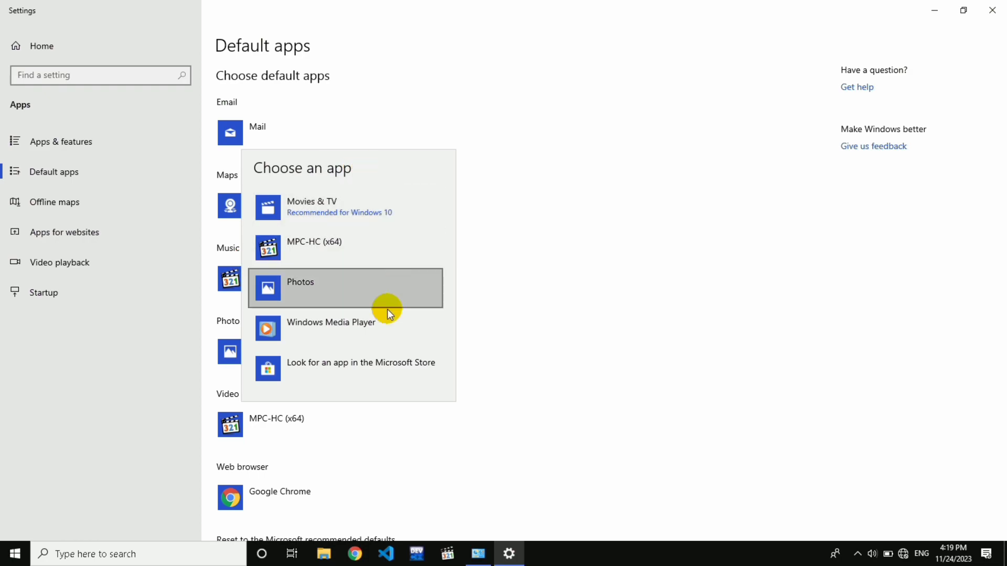
left_click(318, 328)
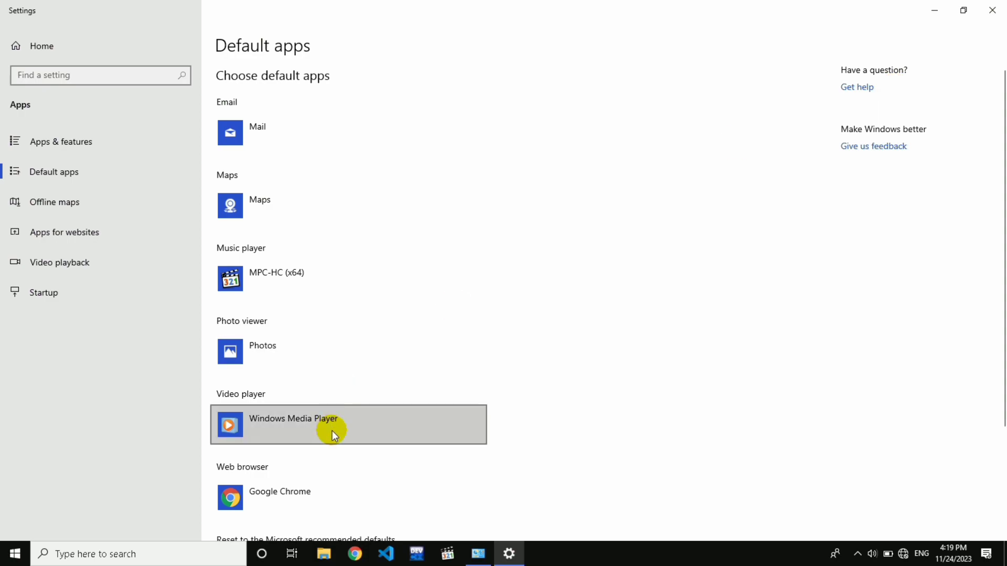
left_click(938, 8)
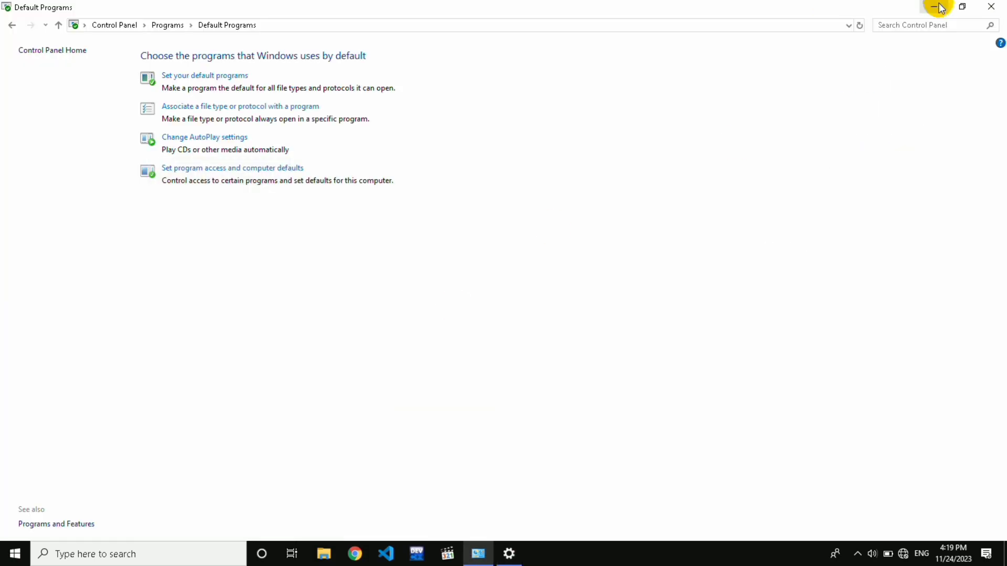
left_click(939, 8)
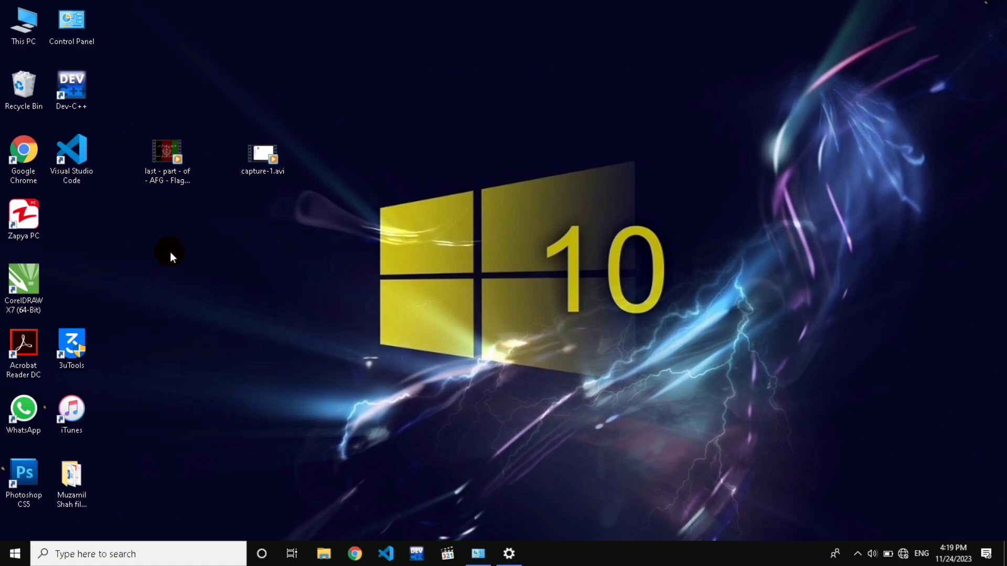